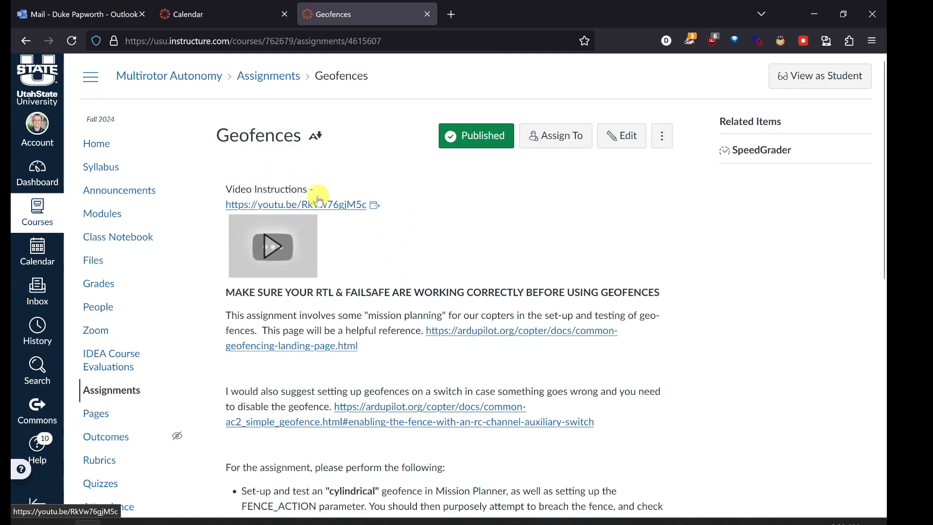
Step: Review the Geofences assignment page, including the RTL and failsafe warning and the required fence tests
scroll(358, 254, down, 2)
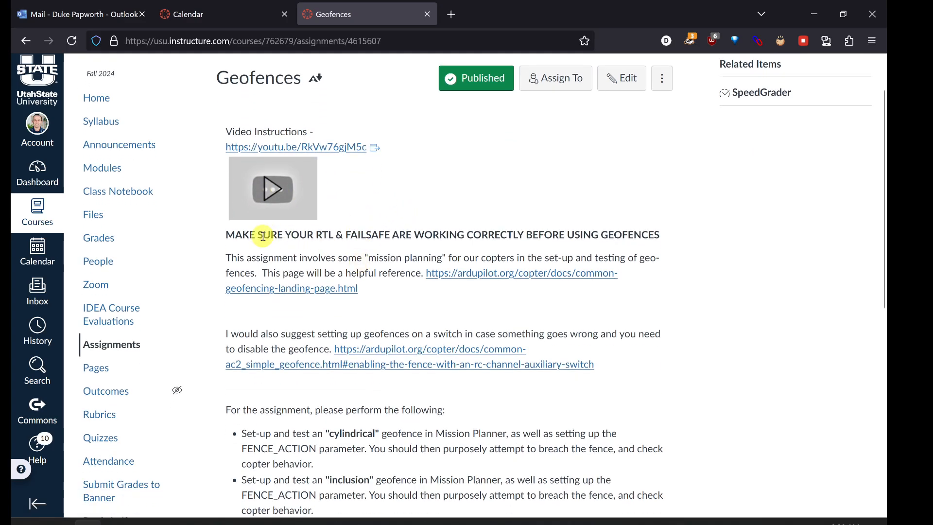
drag(263, 236, 414, 233)
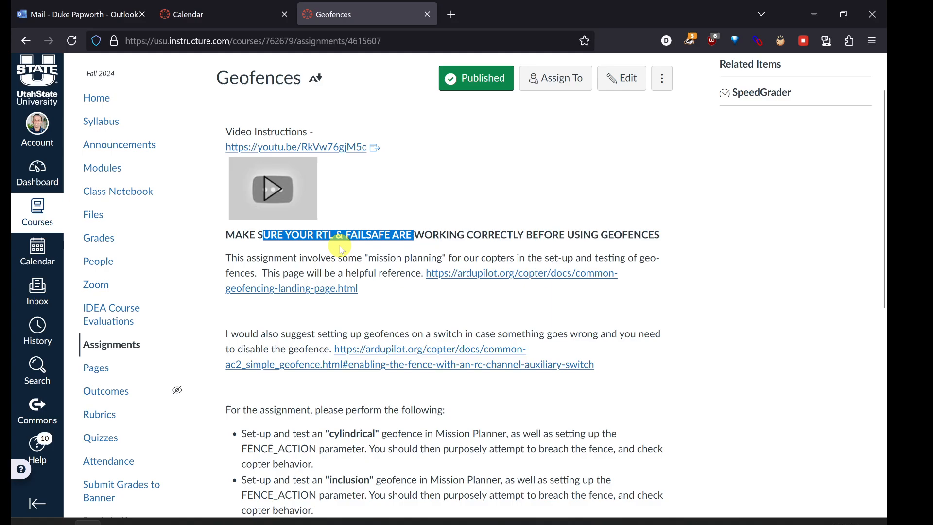
scroll(350, 246, down, 1)
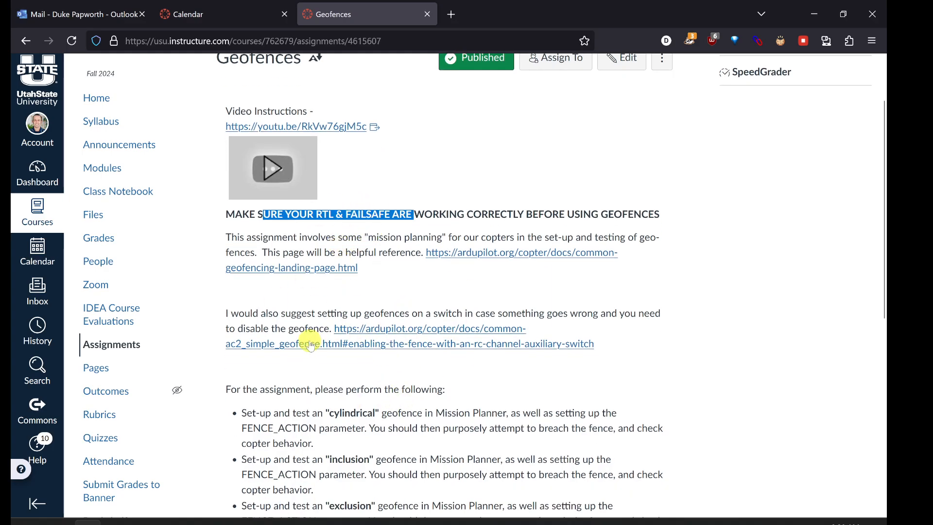
scroll(310, 344, down, 2)
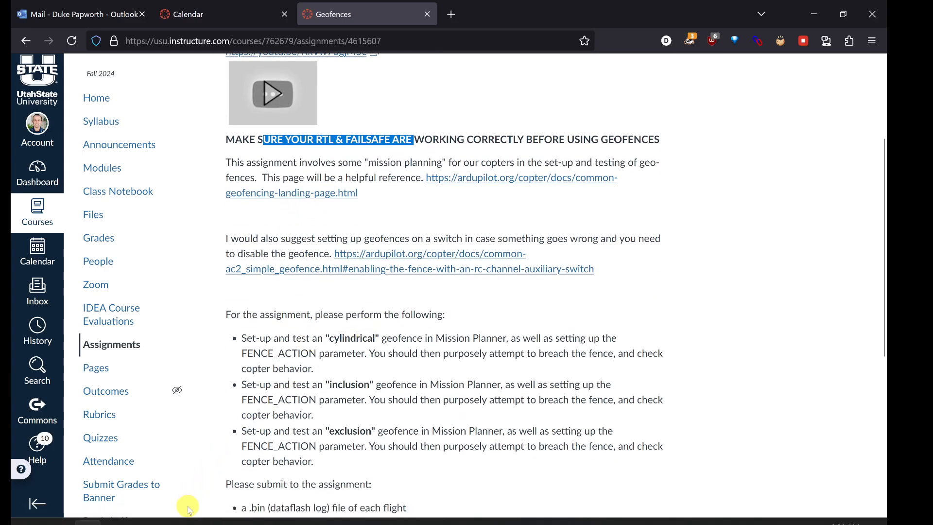
Step: Switch to Mission Planner and open the FailSafe setup page under the mandatory hardware settings, acknowledging the propeller warning
click(171, 523)
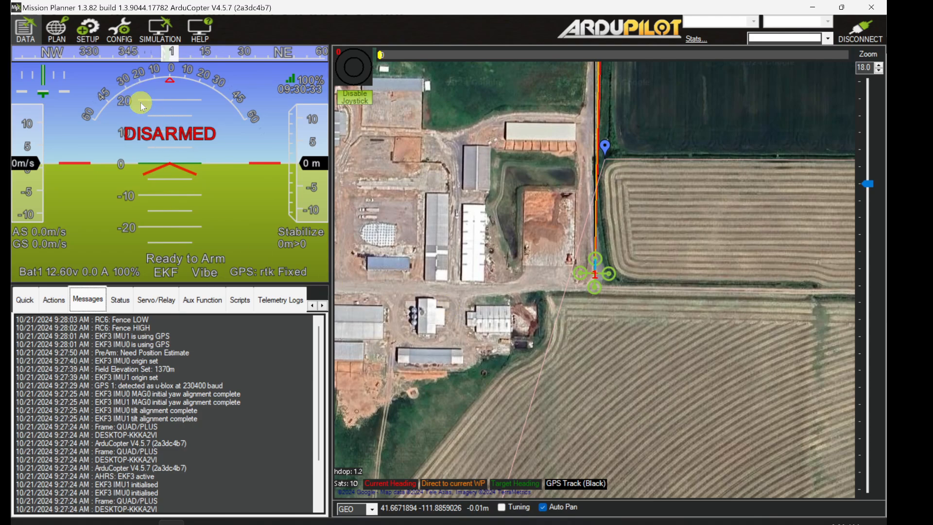
click(97, 44)
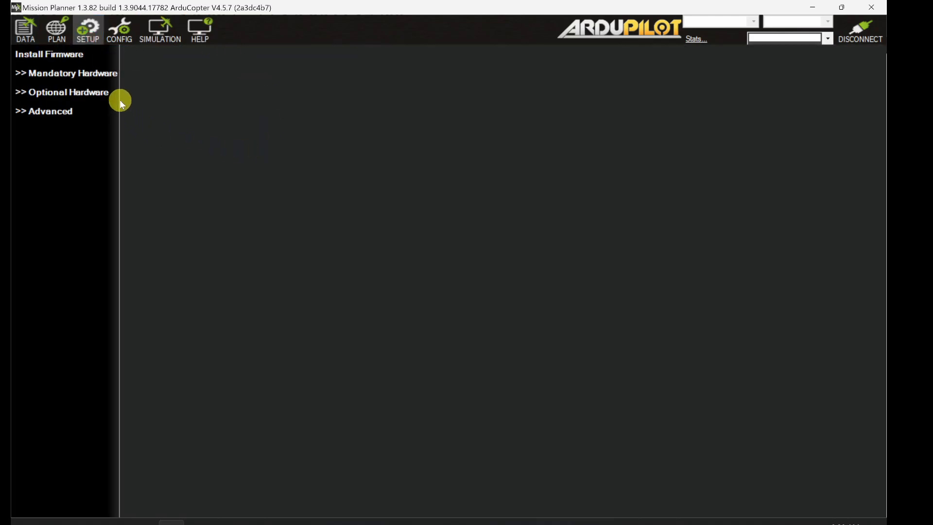
click(88, 74)
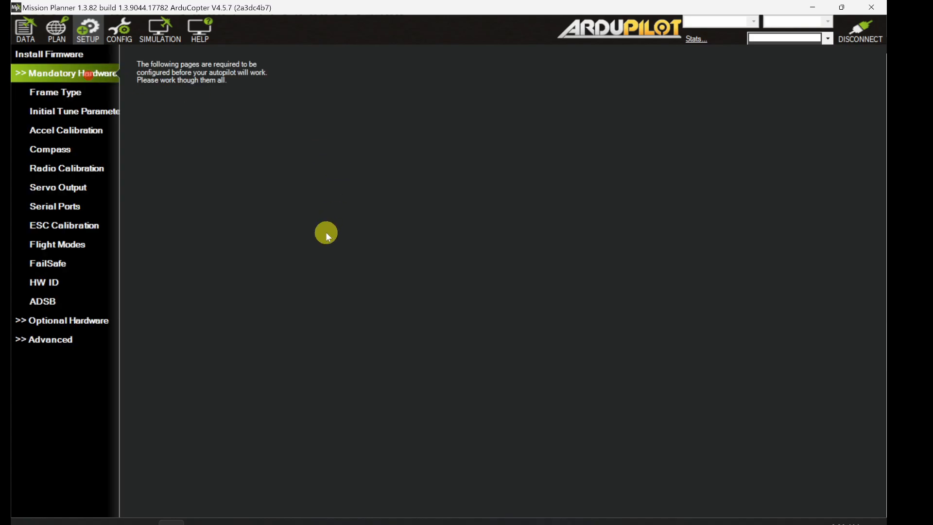
click(58, 262)
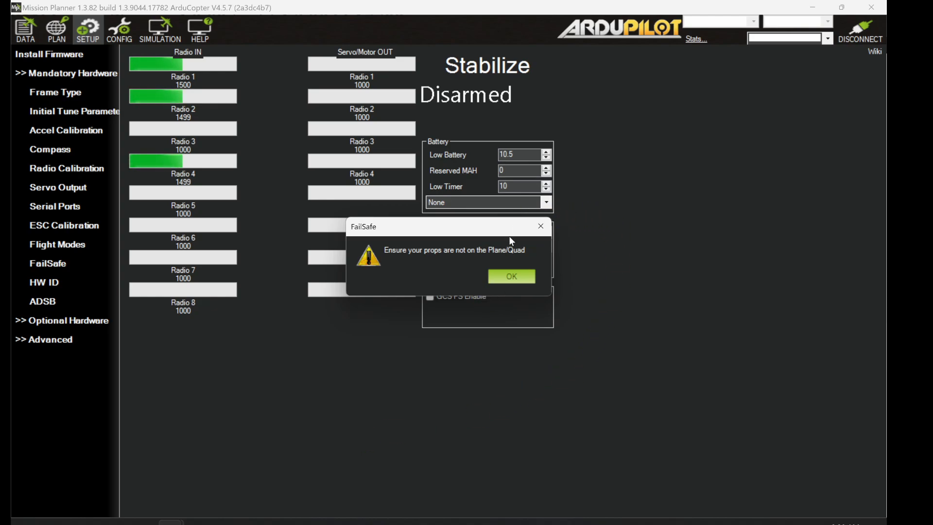
click(519, 276)
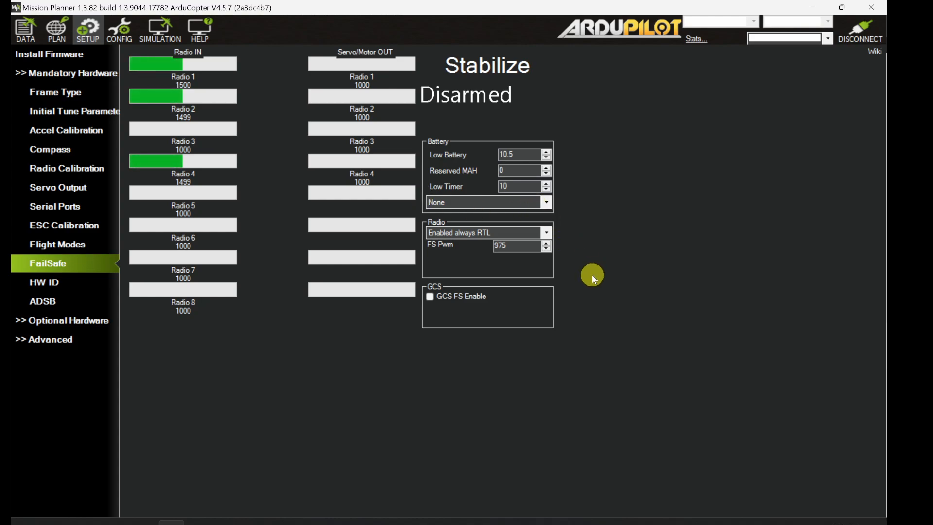
Step: Set the radio failsafe to "Enabled always SmartRTL or RTL" and the battery failsafe to "SmartRTL or RTL", leaving the GCS failsafe disabled
click(547, 233)
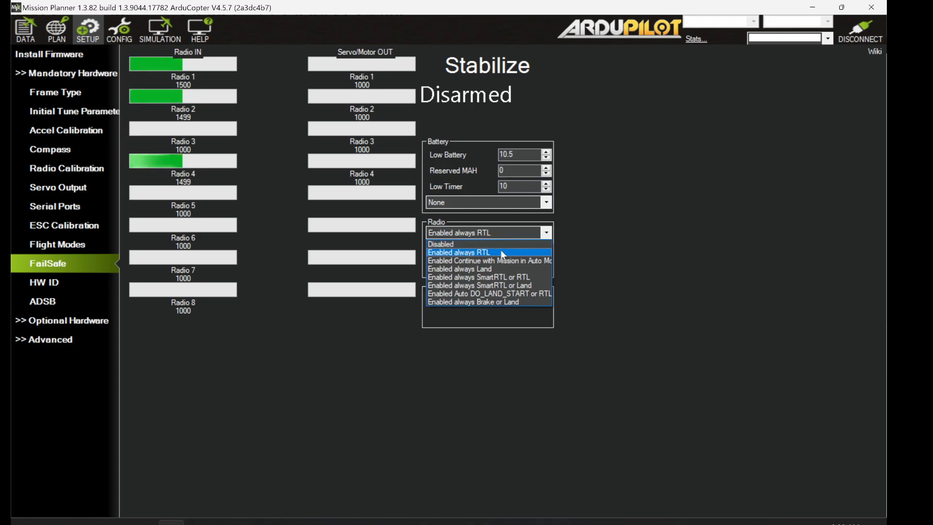
click(491, 275)
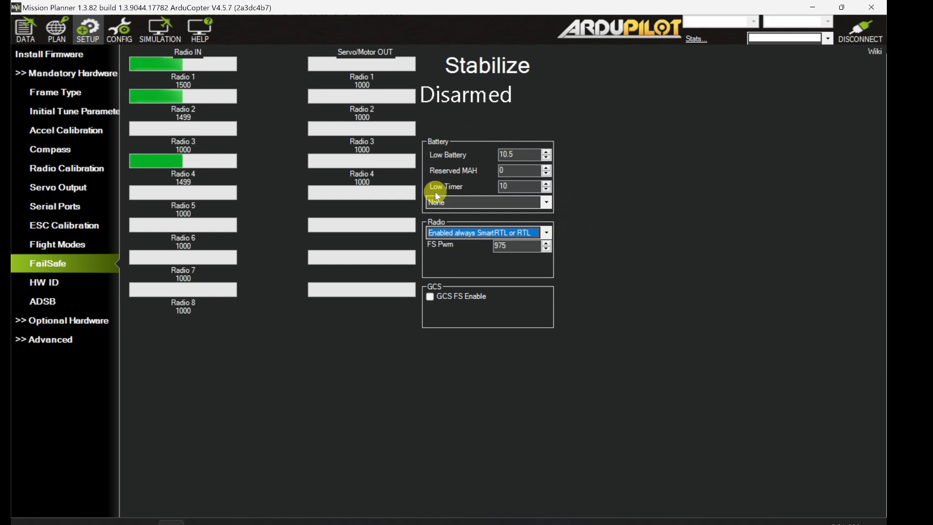
click(547, 203)
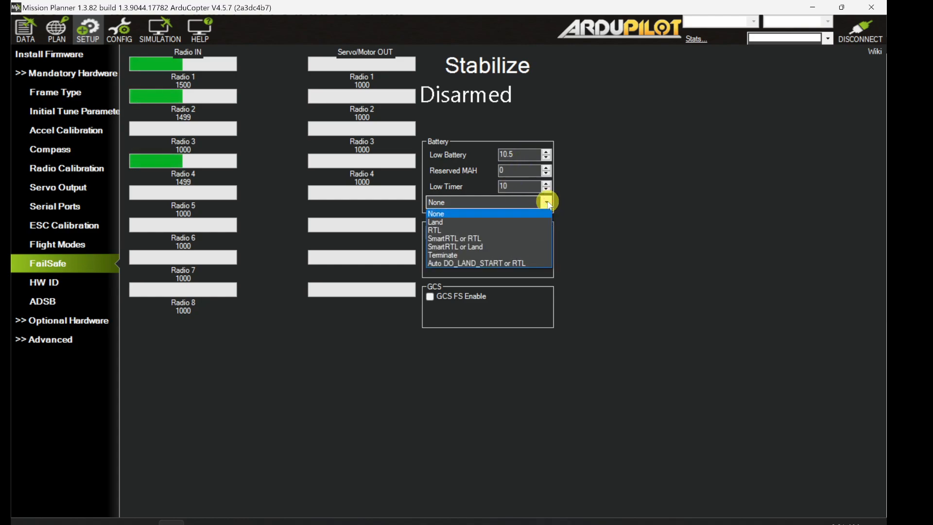
click(451, 237)
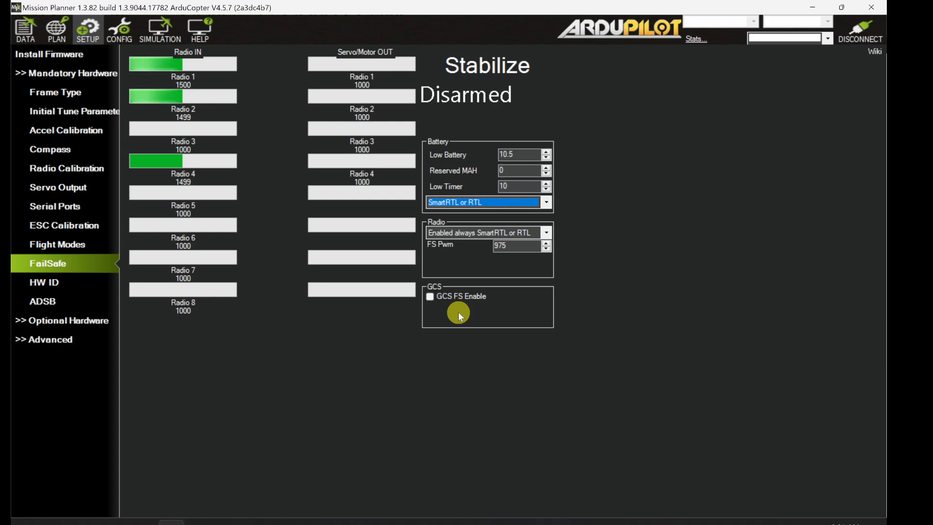
click(433, 297)
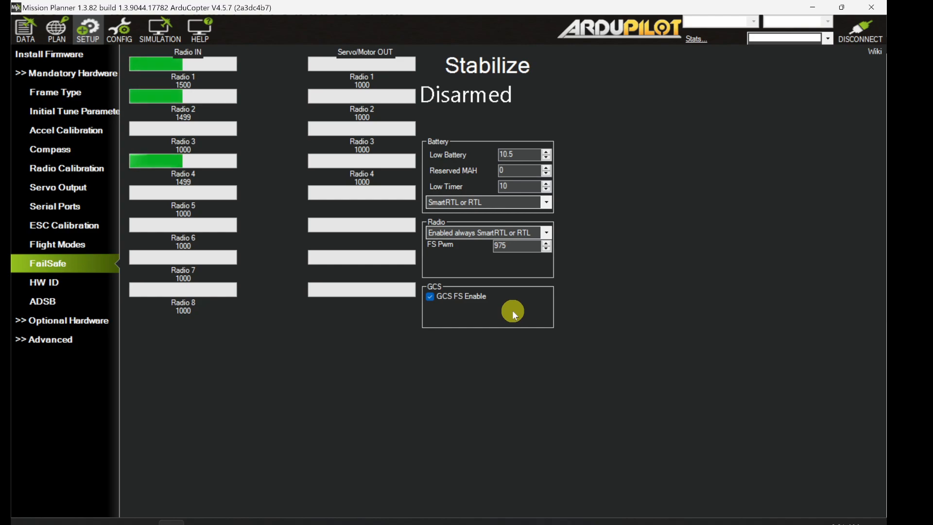
click(430, 298)
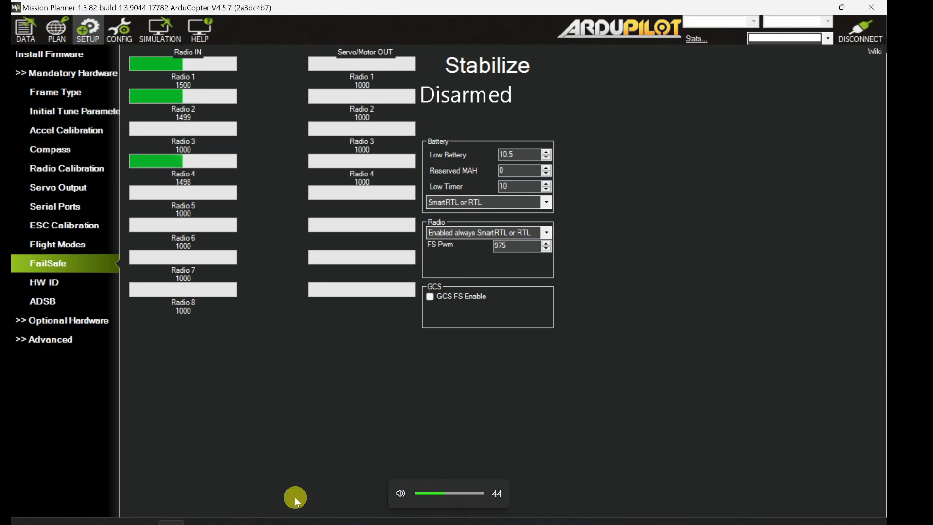
click(116, 523)
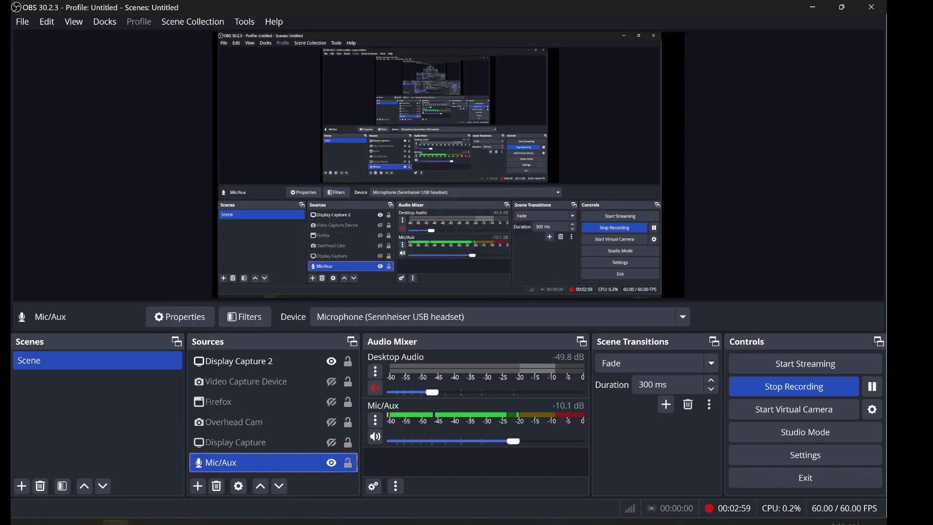
click(172, 523)
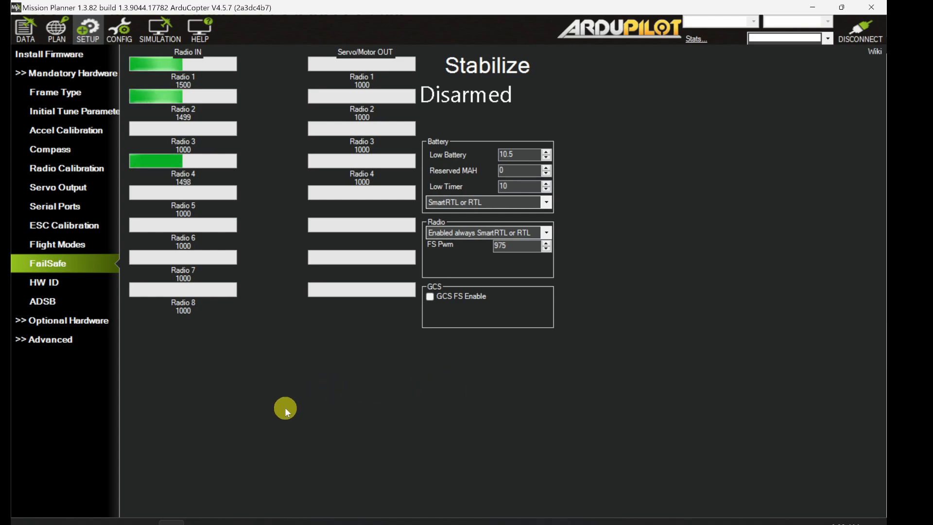
Step: Return to the Geofences assignment in the browser and read the failsafe warning, the cylindrical, inclusion and exclusion fence tasks, and the submission requirements
click(88, 522)
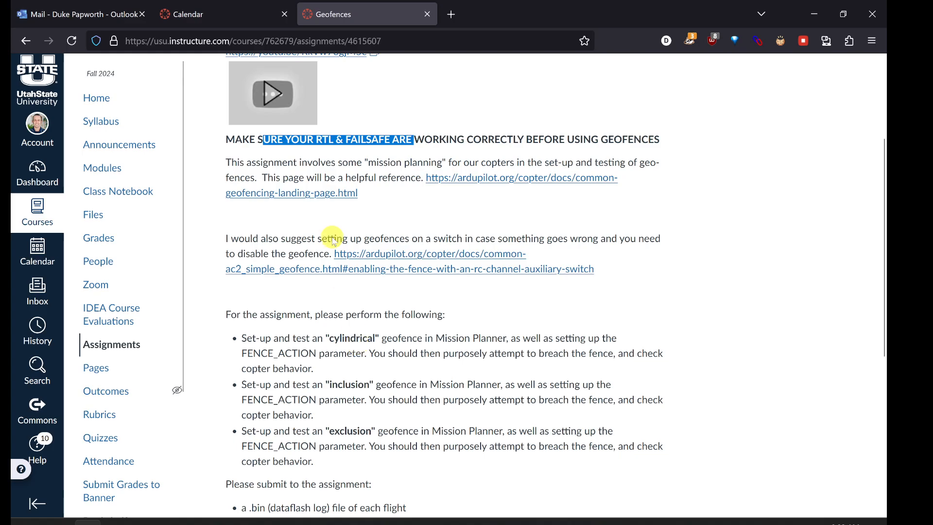
drag(266, 140, 587, 137)
click(554, 141)
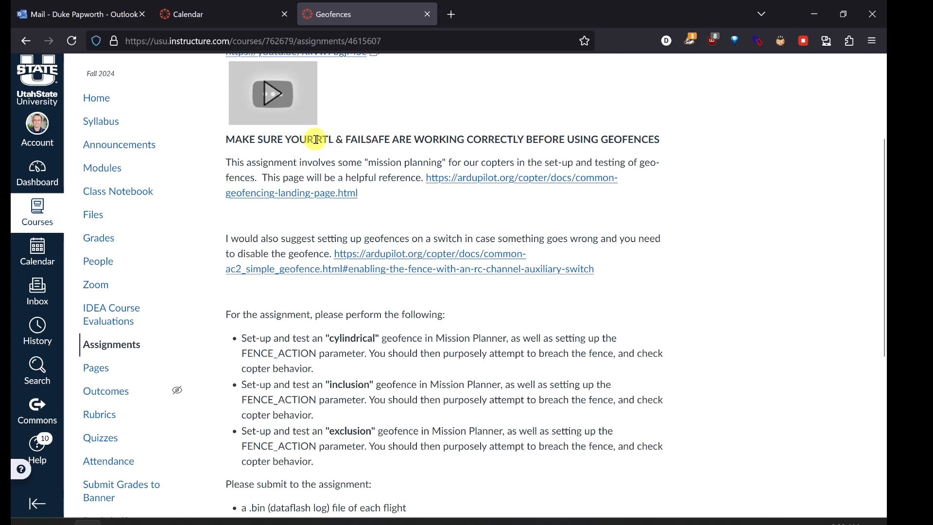
click(333, 140)
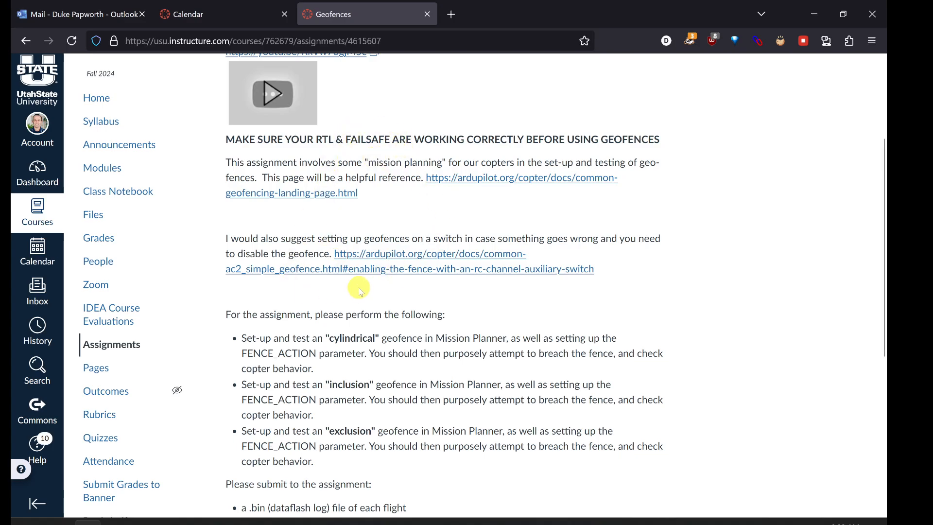
scroll(360, 290, down, 1)
scroll(359, 290, down, 1)
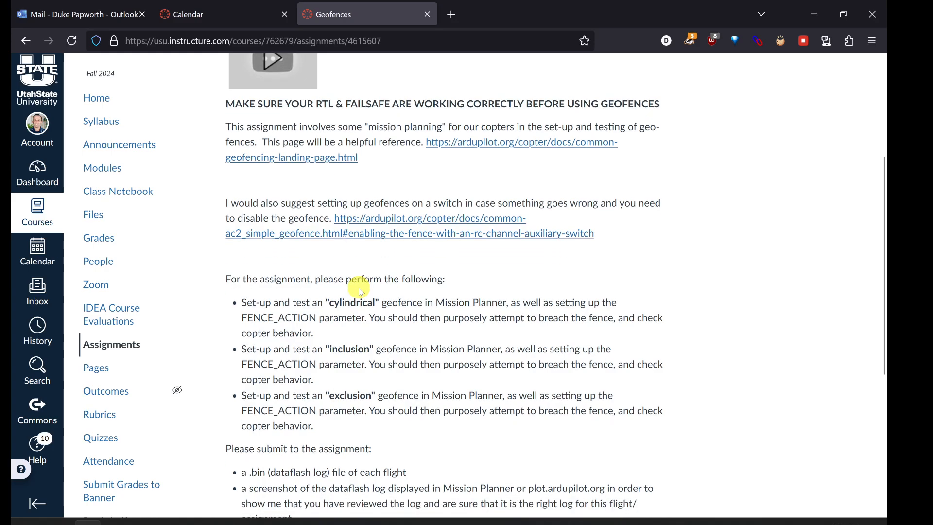
scroll(334, 277, down, 3)
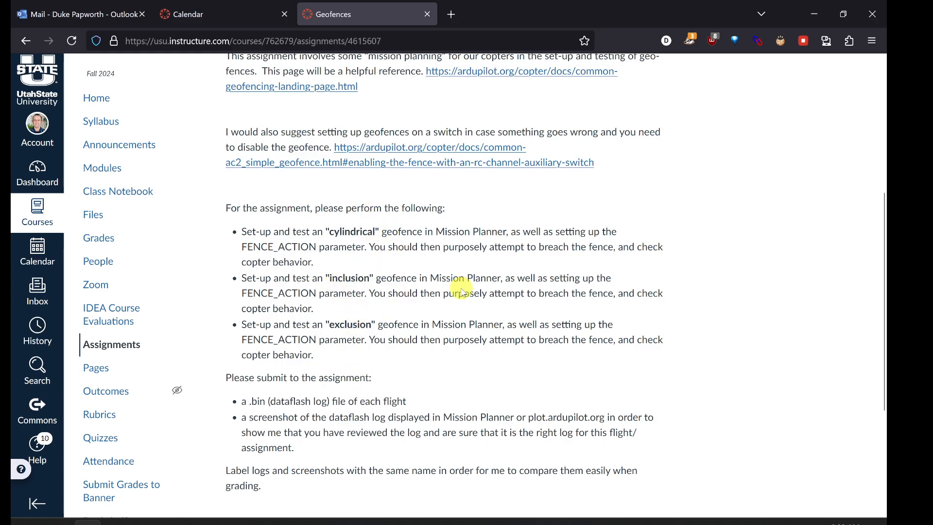
scroll(459, 287, up, 1)
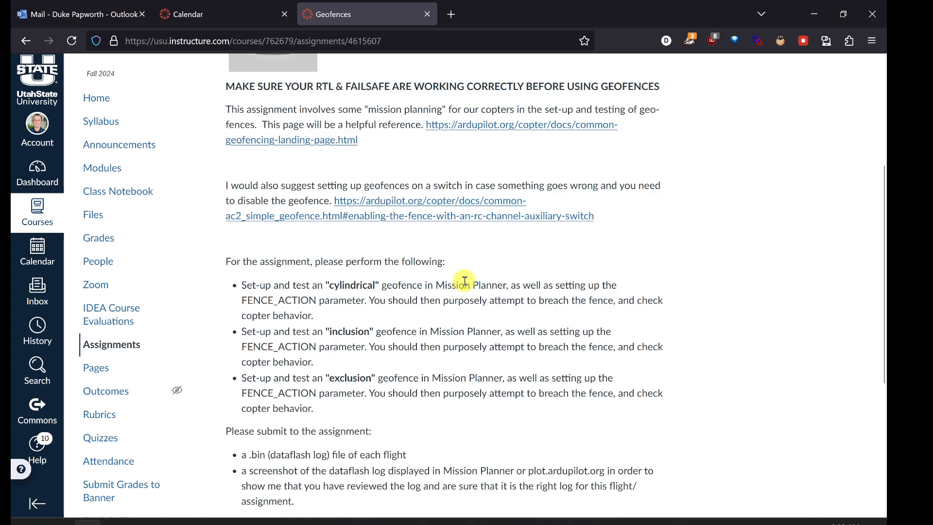
Step: Open the linked ArduPilot geofencing landing page and read the introduction to cylindrical, polygonal, inclusion and exclusion fences
click(476, 128)
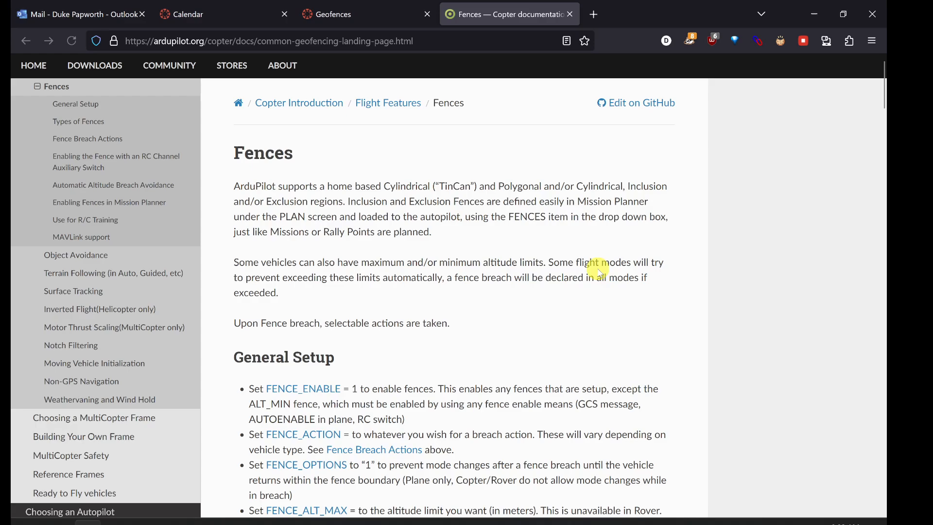
scroll(459, 290, down, 1)
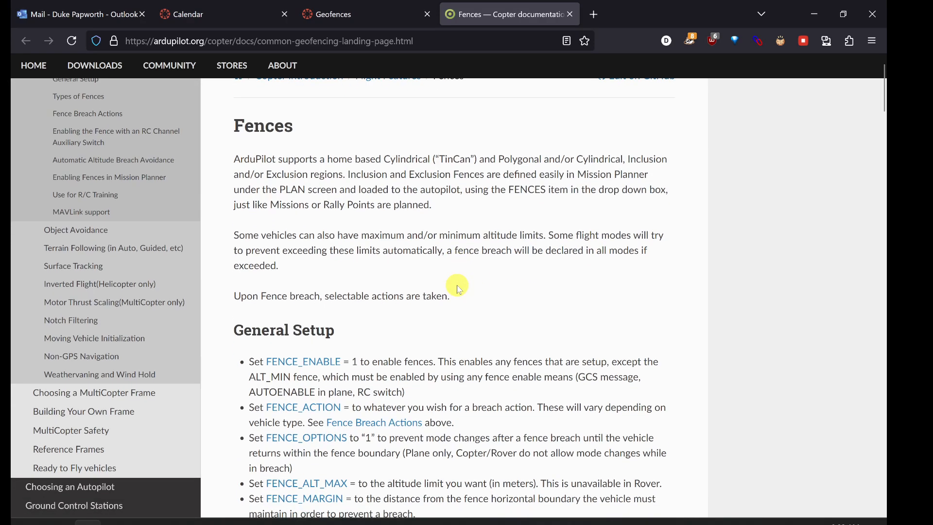
double_click(384, 159)
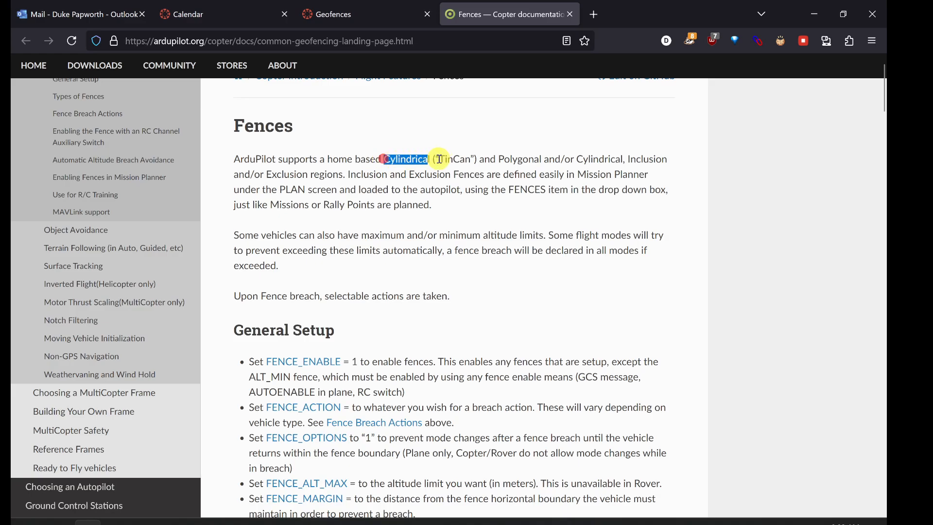
drag(496, 159, 545, 173)
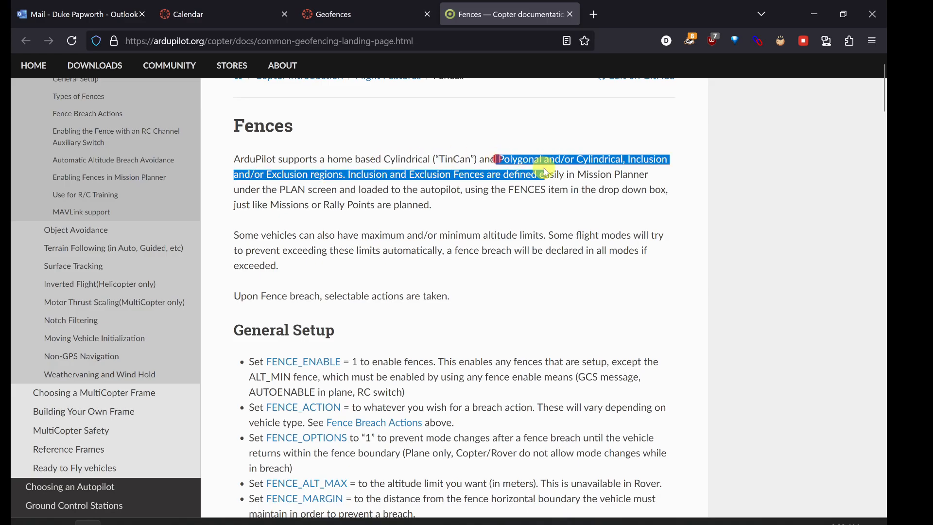
click(547, 173)
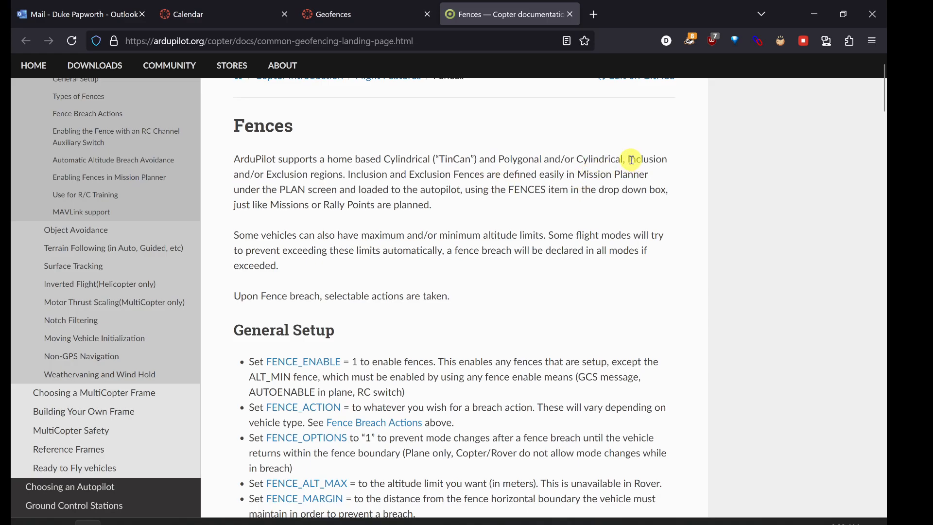
drag(631, 160, 340, 175)
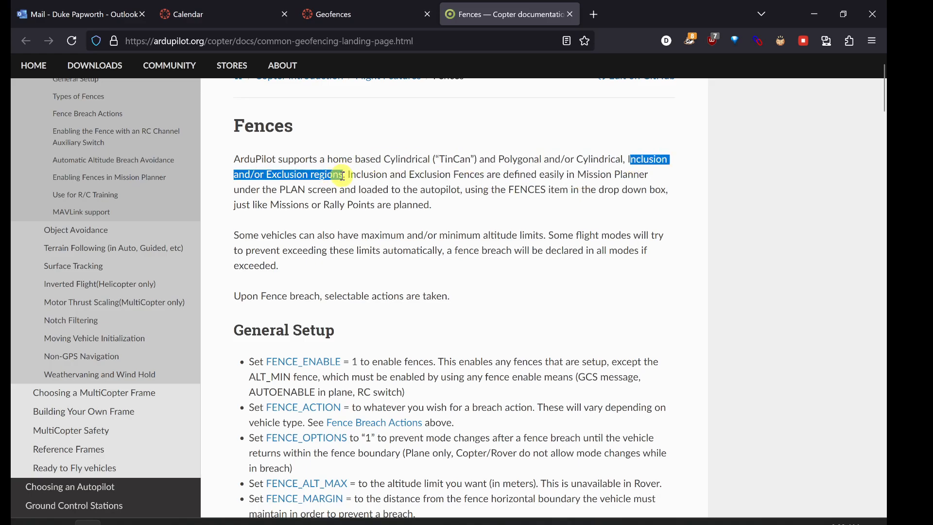
click(500, 159)
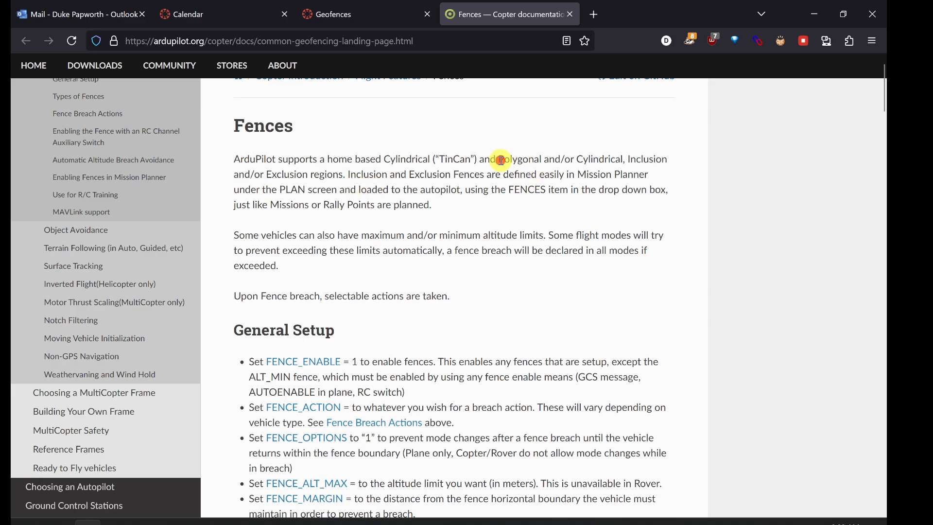
drag(500, 160, 538, 156)
click(505, 174)
Step: Examine the General Setup fence parameters, FENCE_TYPE defaults and Types of Fences table in the Fences documentation
scroll(445, 220, down, 3)
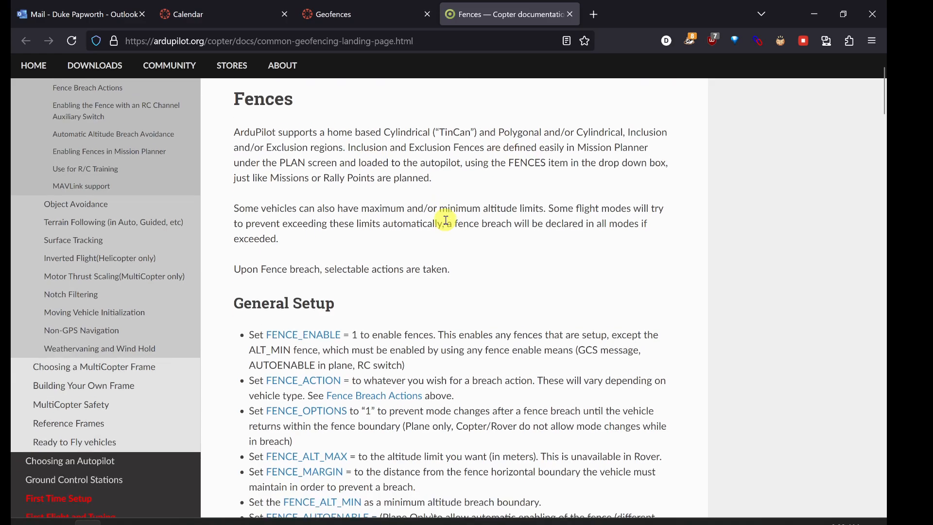
scroll(445, 220, down, 2)
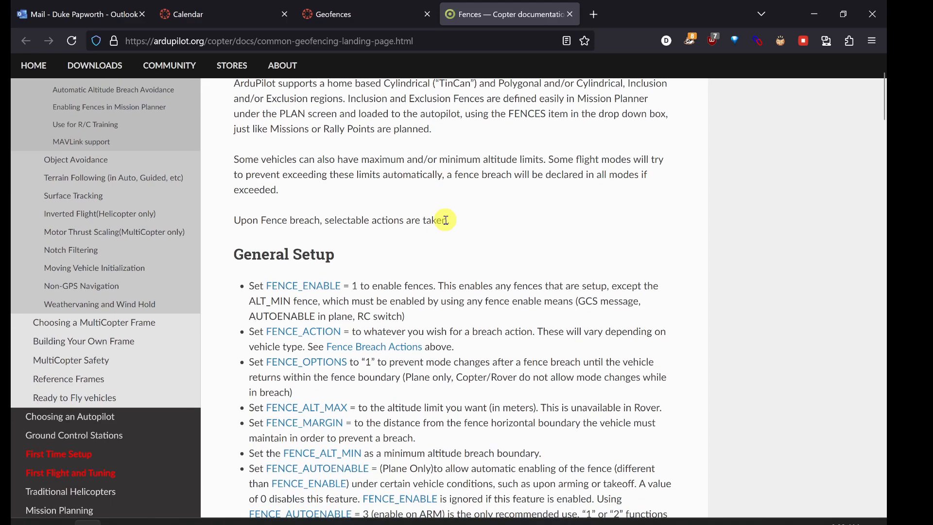
scroll(466, 204, up, 1)
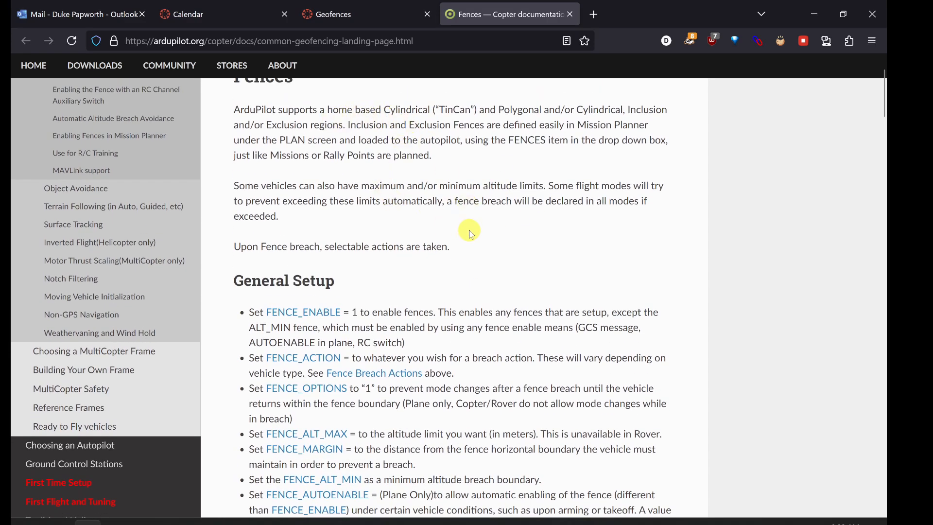
scroll(470, 235, down, 5)
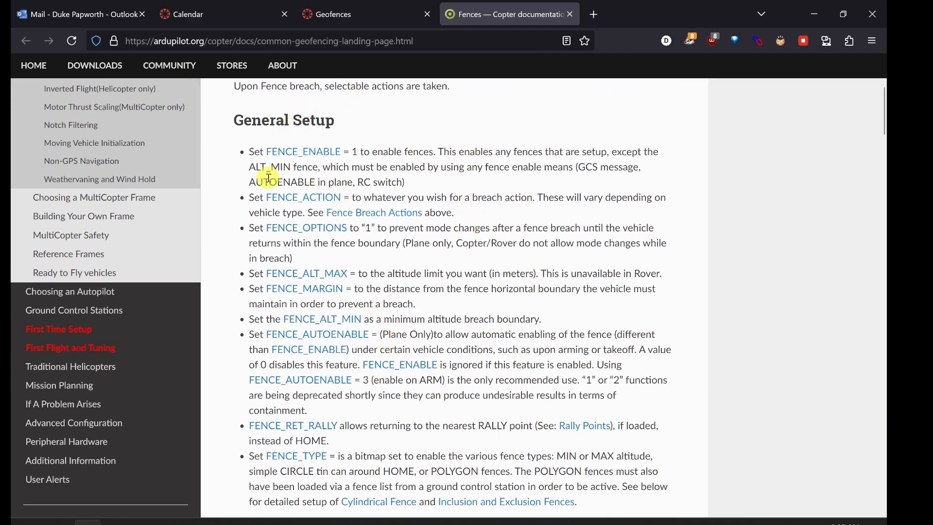
scroll(348, 427, down, 8)
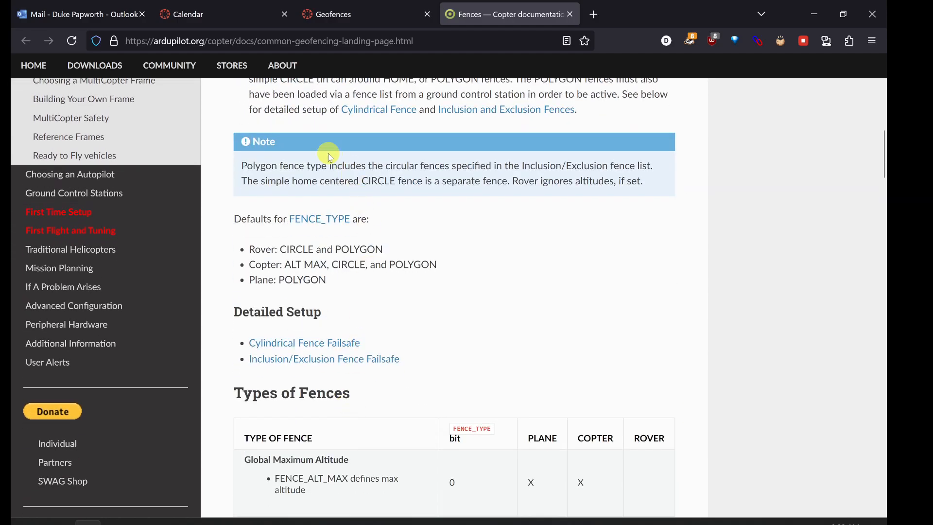
Step: Highlight the Copter default for FENCE_TYPE, then open the Cylindrical Fence Failsafe page and skim its setup and Copter GeoFence Tab sections
scroll(330, 324, down, 1)
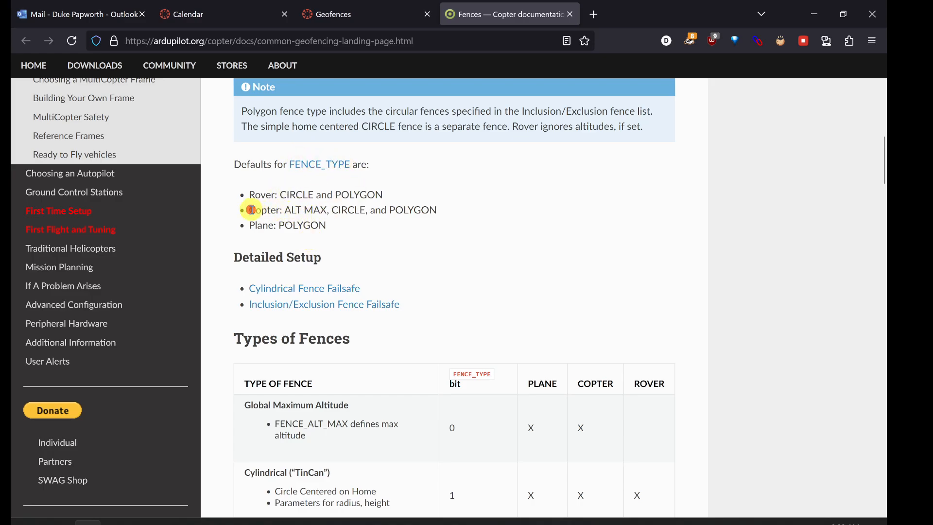
drag(251, 210, 439, 210)
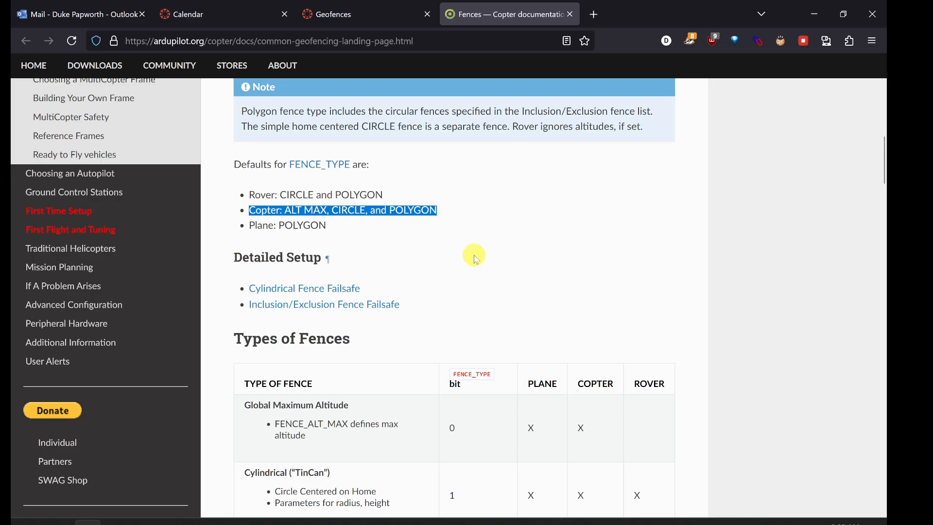
scroll(479, 256, down, 2)
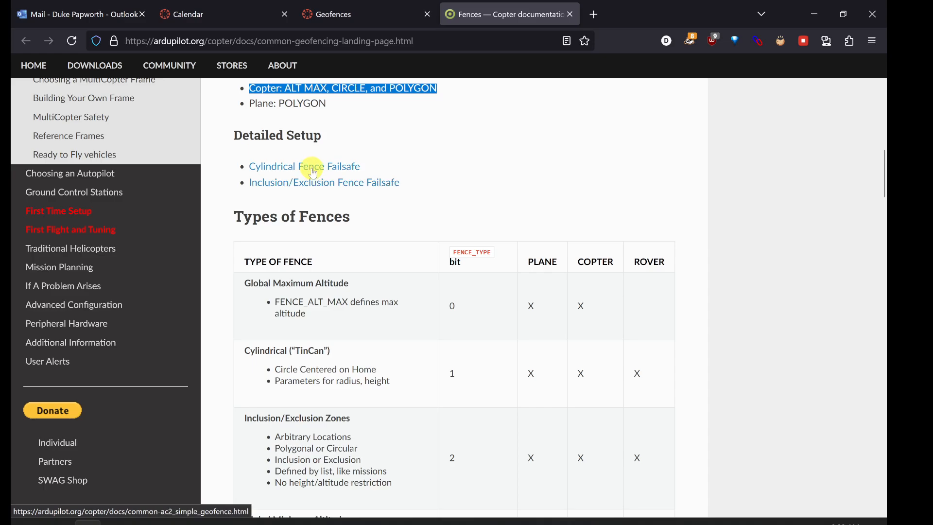
click(313, 171)
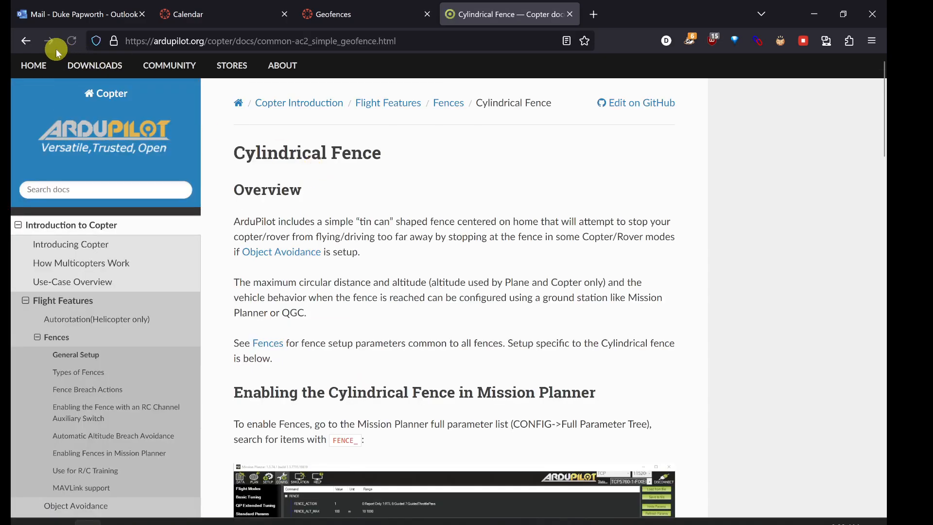
scroll(385, 271, down, 15)
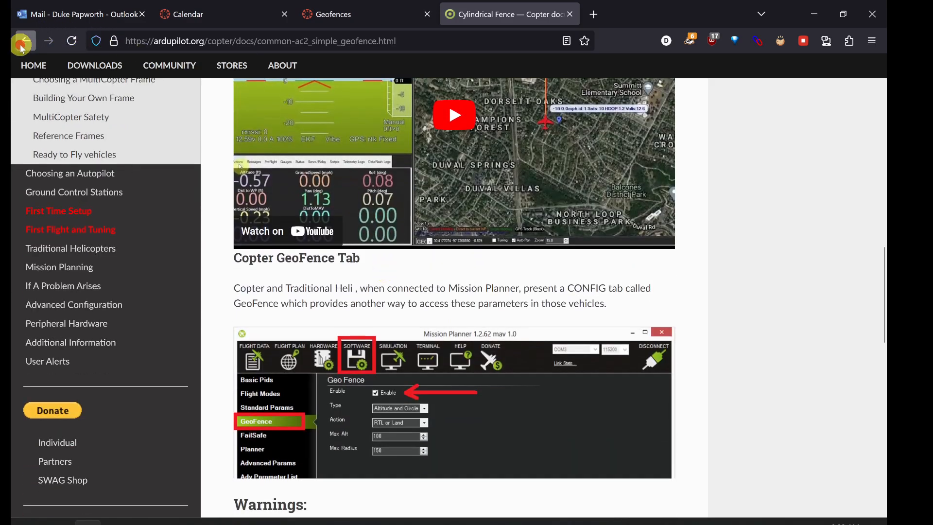
Step: Go back to the Fences page, open Inclusion/Exclusion Fence Failsafe and skim its overview and example fence map
click(25, 41)
click(279, 186)
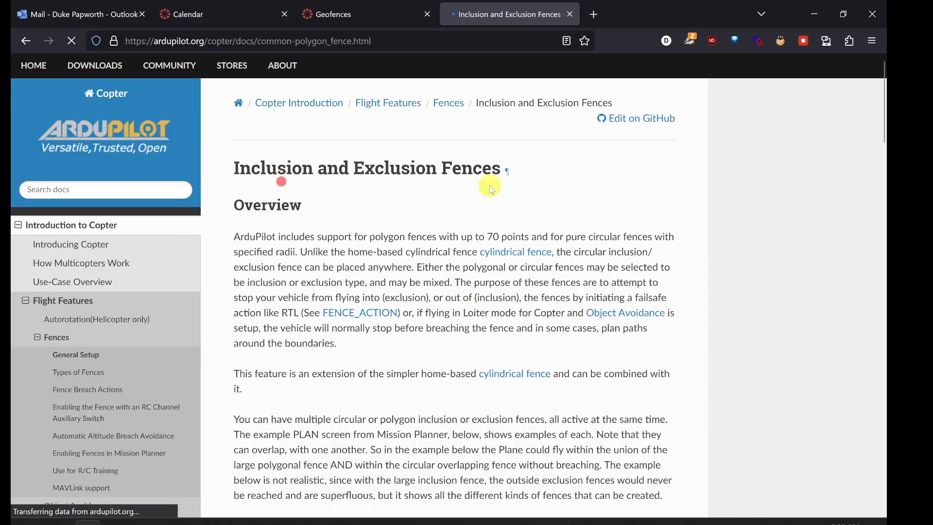
scroll(449, 372, down, 5)
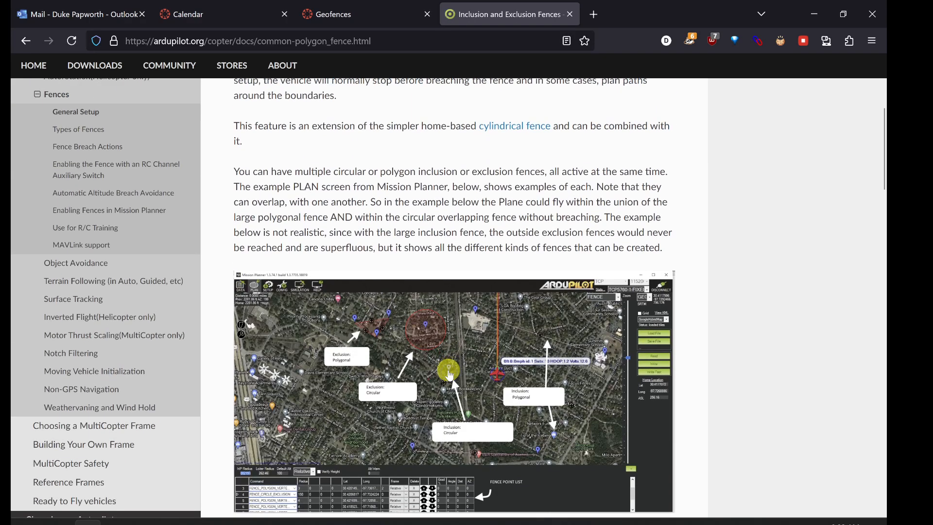
scroll(450, 374, up, 4)
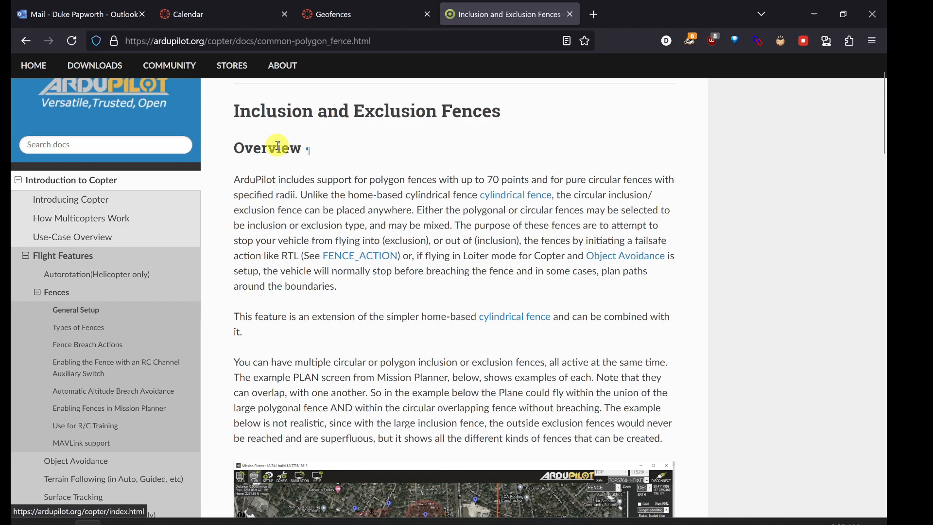
Step: Return to the Fences page and examine the Types of Fences table, highlighting the Copter column heading
click(24, 42)
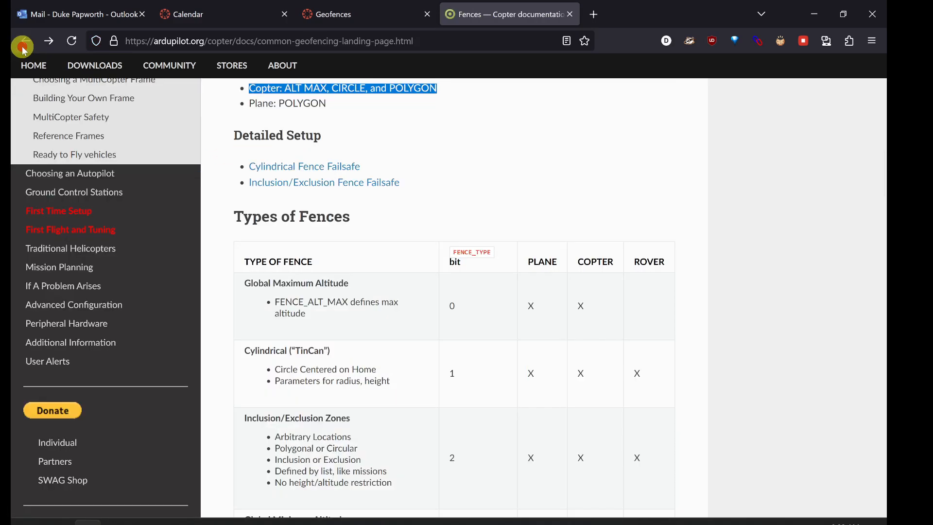
scroll(549, 202, down, 1)
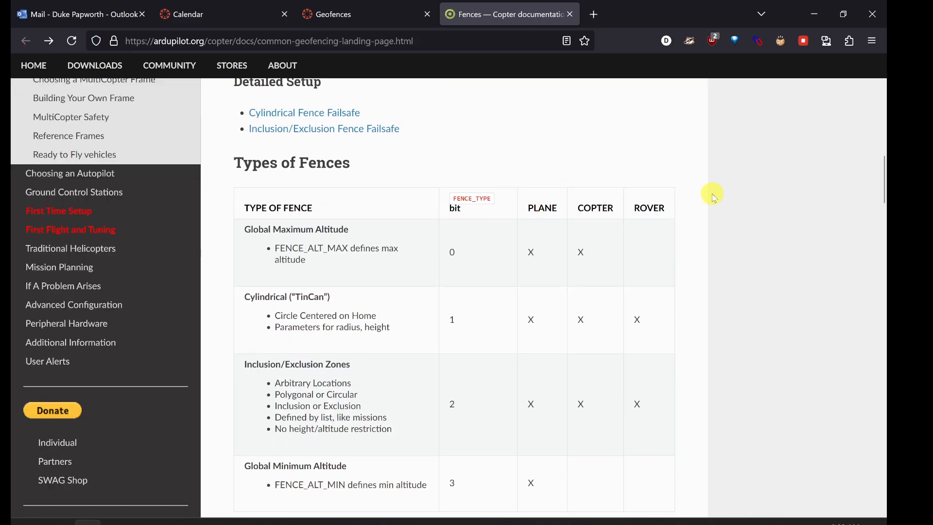
scroll(714, 196, down, 1)
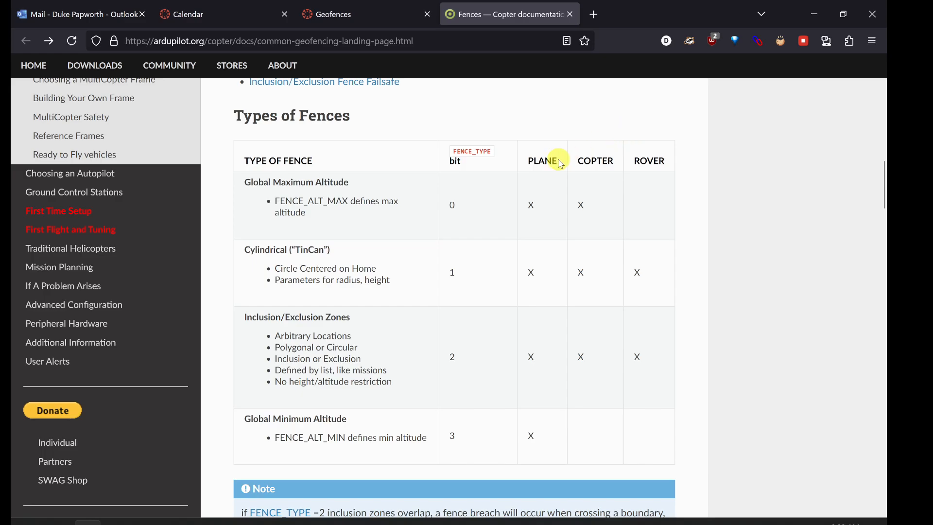
scroll(614, 294, down, 1)
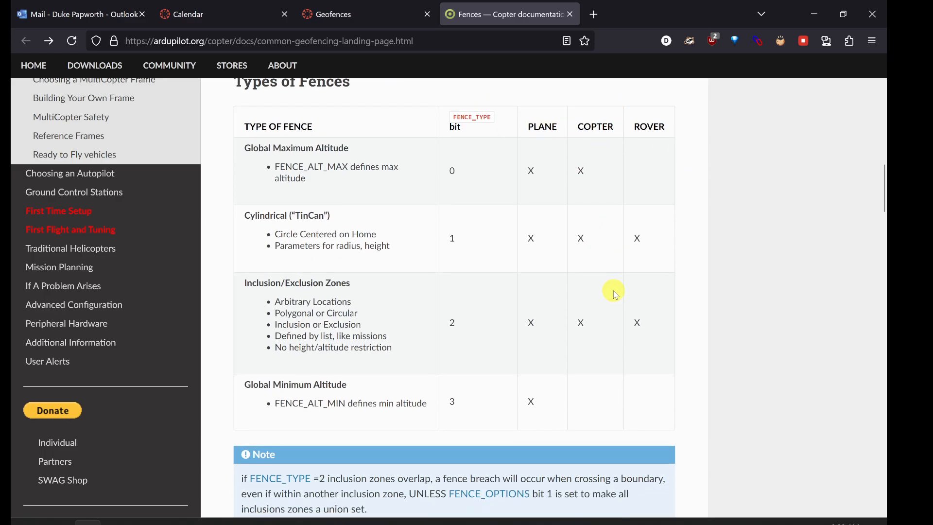
drag(577, 126, 612, 127)
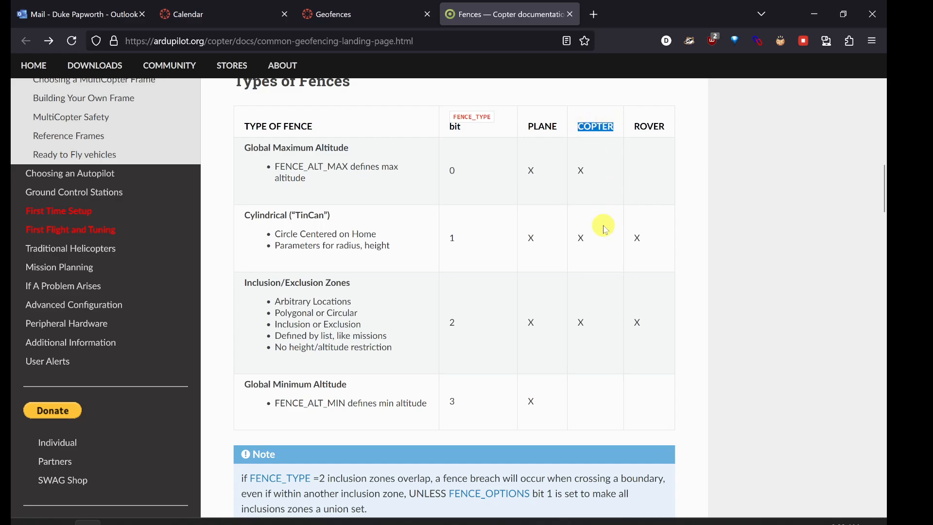
Step: Read the Copter Actions text under Fence Breach Actions and examine the Copter column of the FENCE_ACTION table
scroll(601, 295, down, 7)
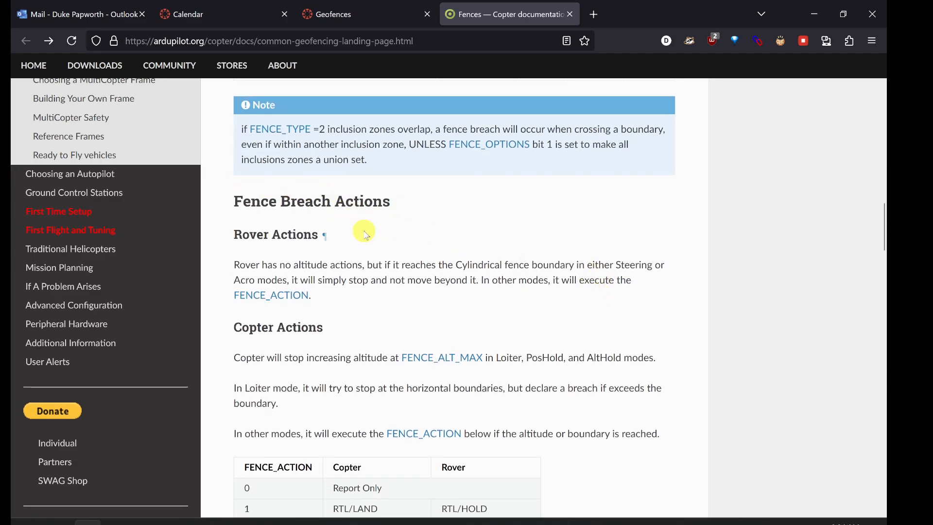
scroll(291, 352, down, 3)
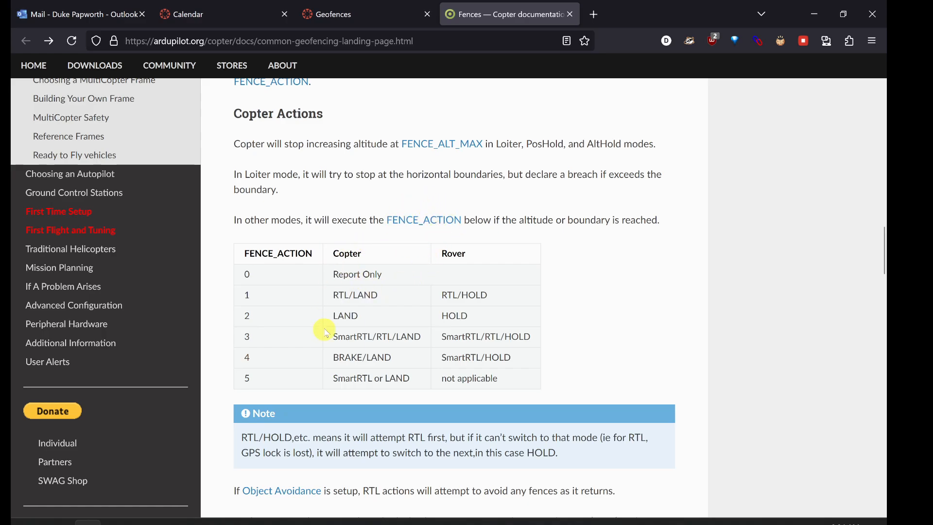
drag(364, 253, 344, 253)
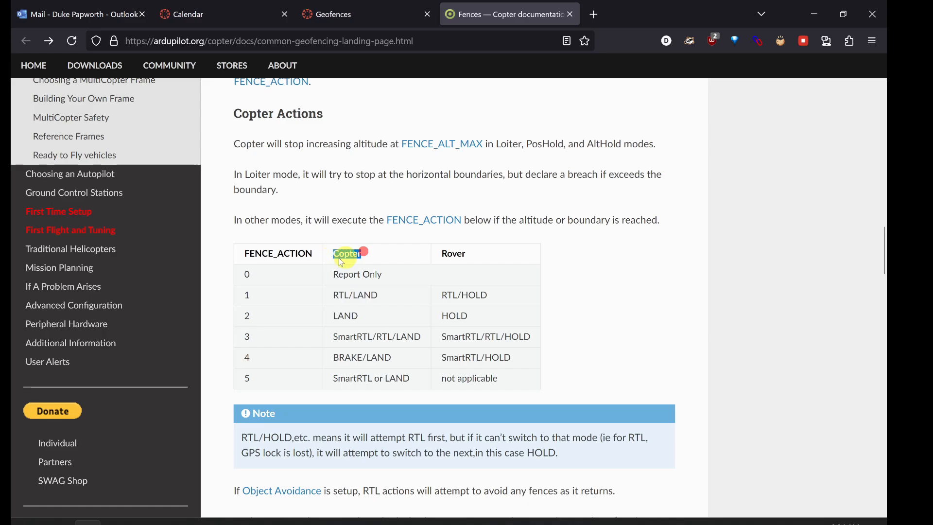
click(372, 255)
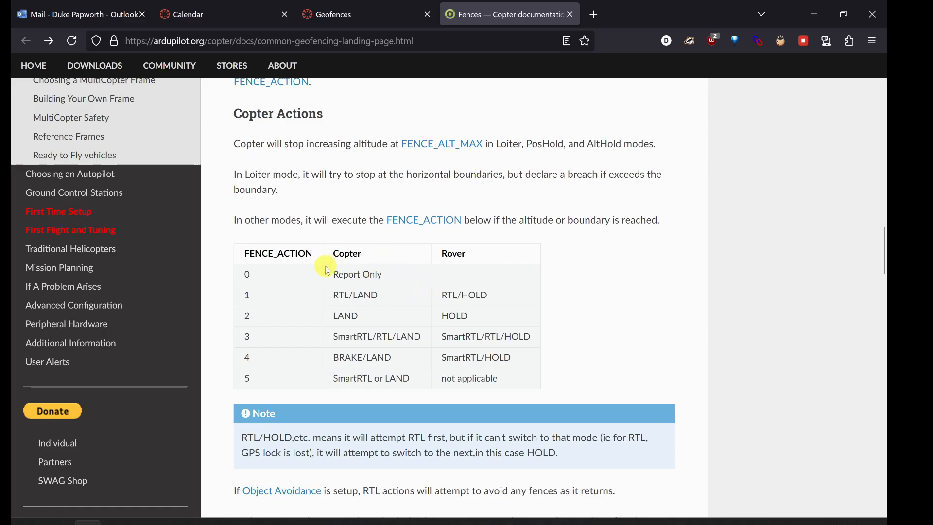
scroll(363, 433, down, 1)
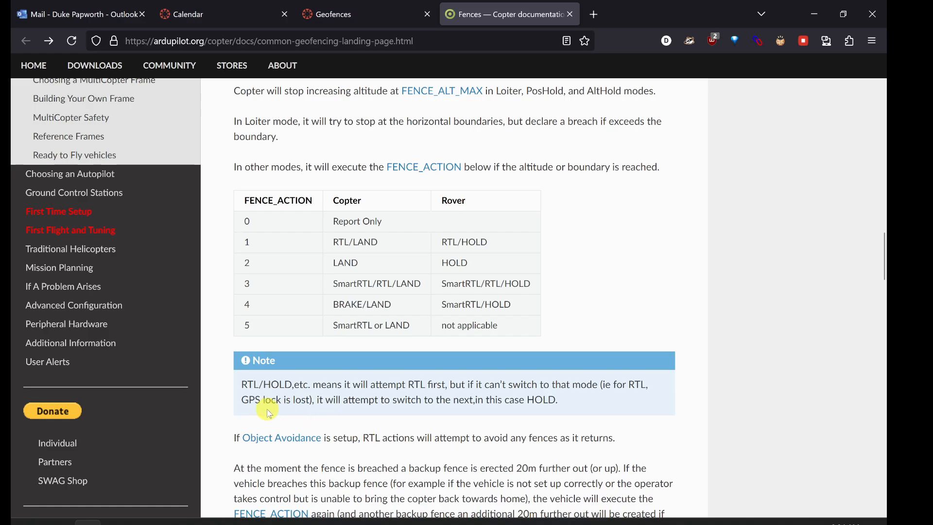
Step: Study the fallback note below the FENCE_ACTION table and highlight the Copter options RTL/LAND and SmartRTL/RTL/LAND
drag(243, 384, 430, 385)
click(252, 383)
drag(353, 243, 406, 248)
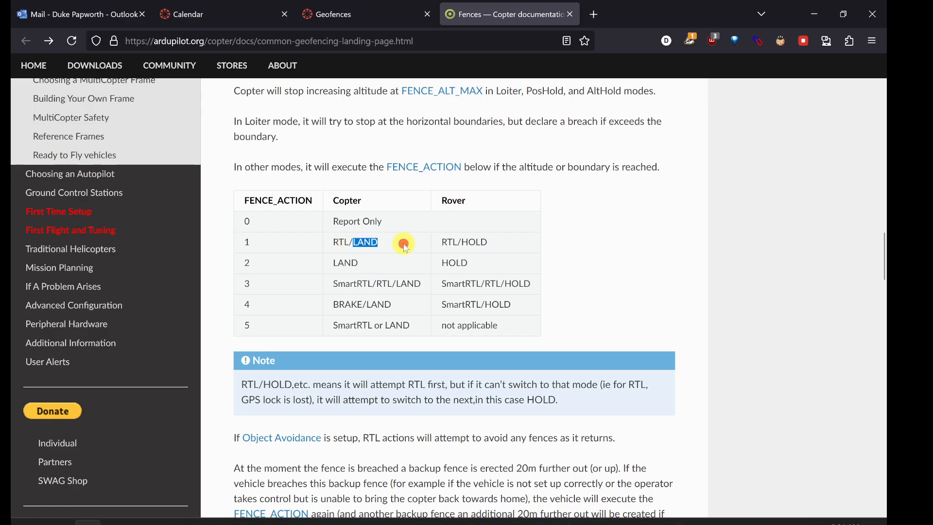
click(350, 288)
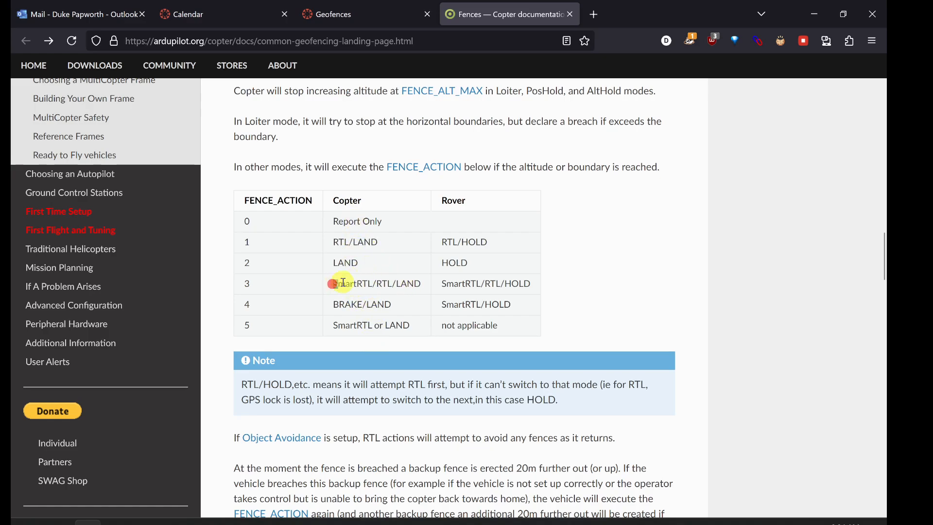
drag(343, 283, 425, 287)
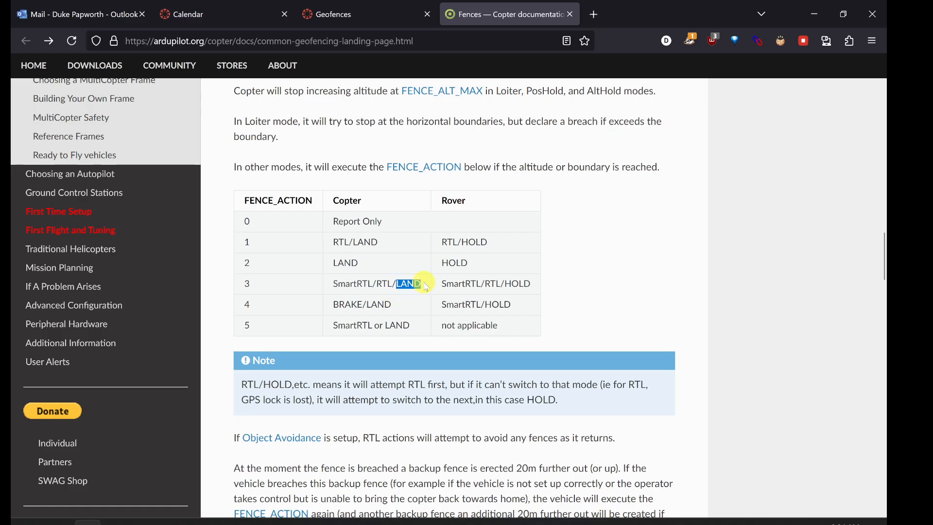
click(426, 286)
double_click(411, 285)
click(400, 284)
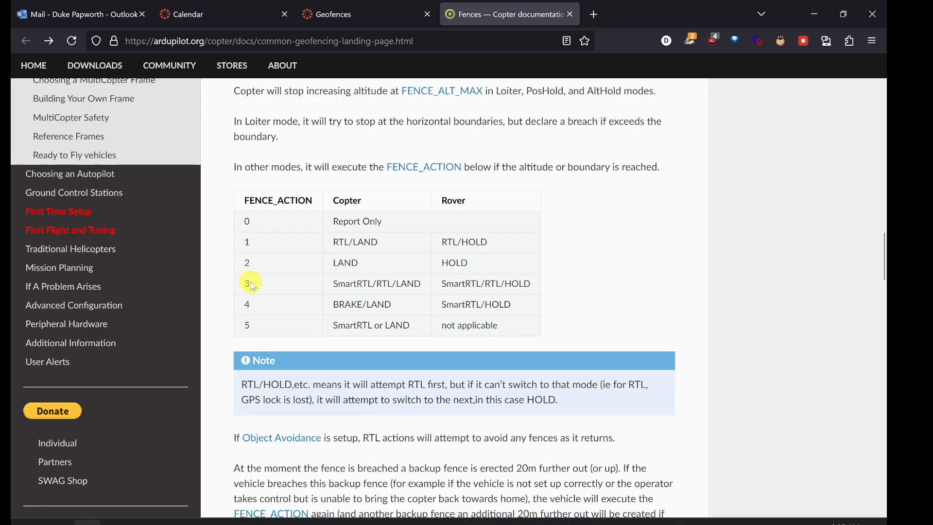
drag(251, 283, 234, 290)
click(374, 289)
drag(332, 286, 414, 285)
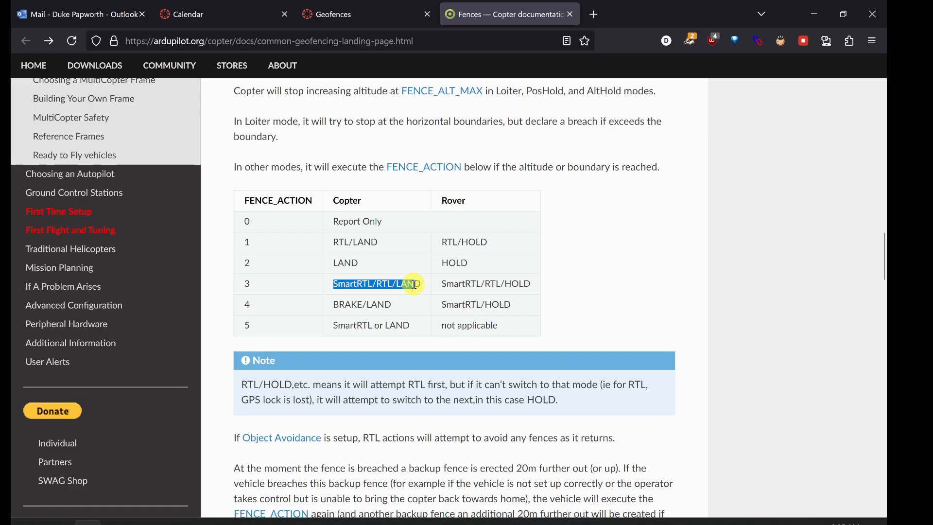
click(351, 285)
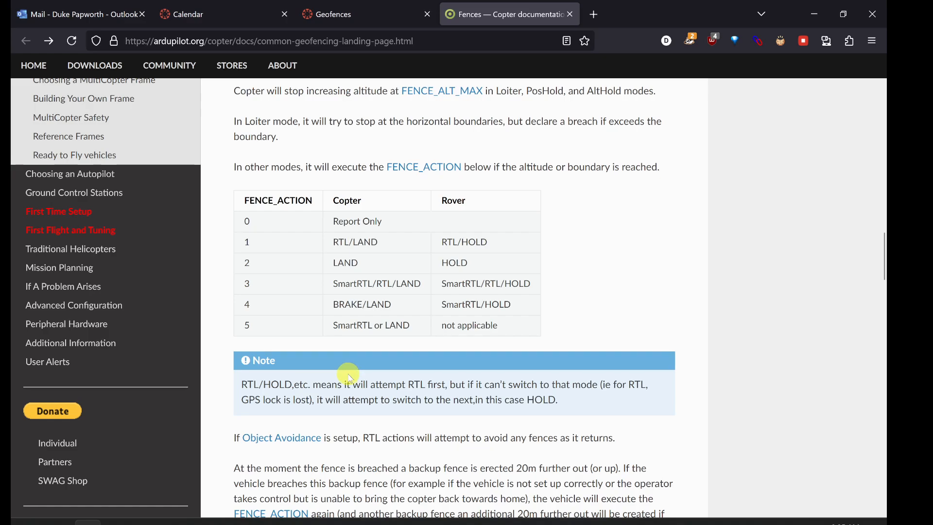
Step: Review the Fence Breach Actions section again, including how backup fences behave after a breach
scroll(351, 378, up, 10)
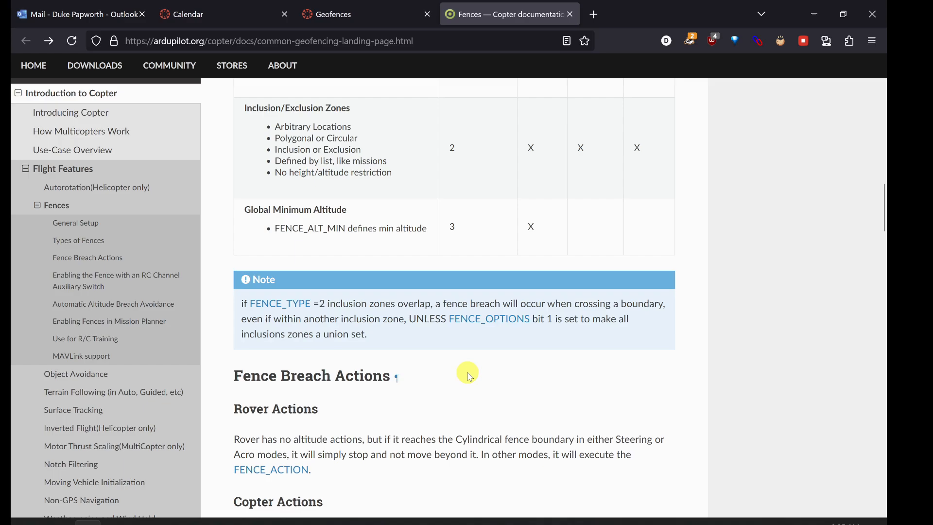
scroll(467, 375, down, 10)
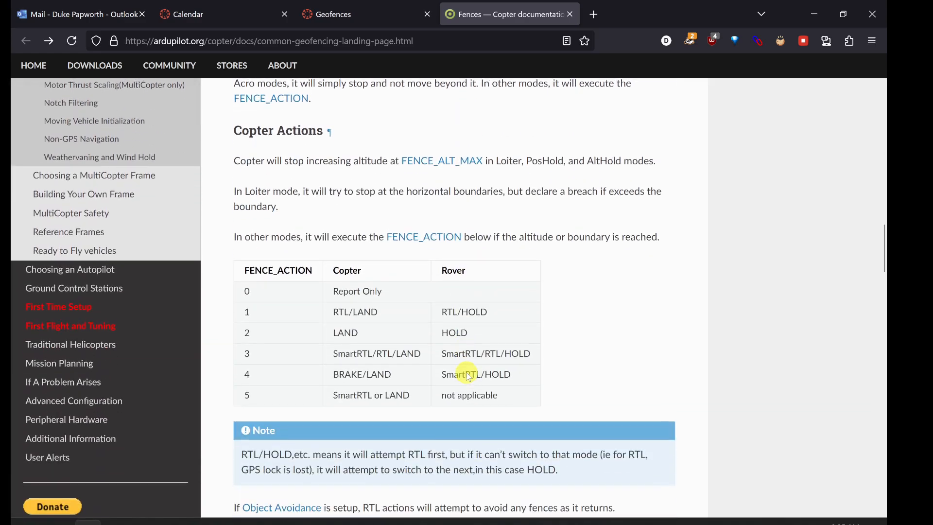
scroll(467, 373, down, 3)
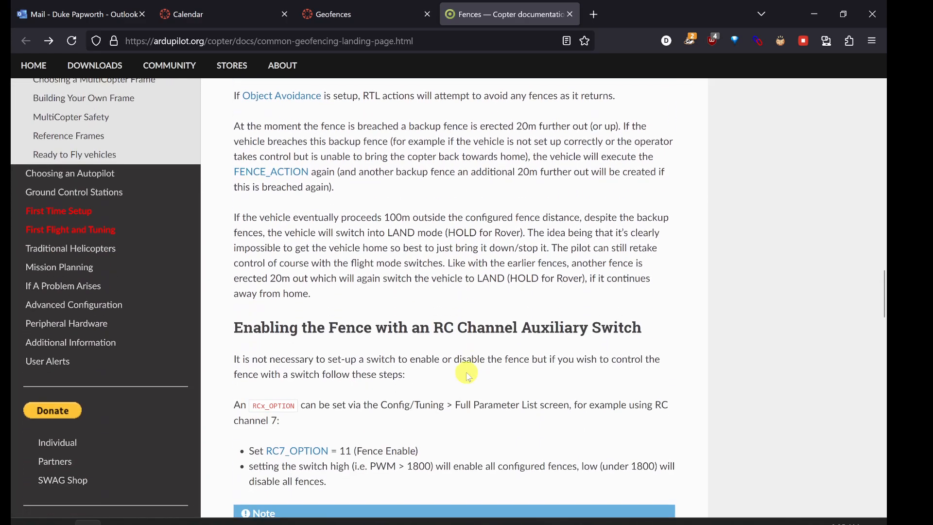
scroll(468, 374, up, 5)
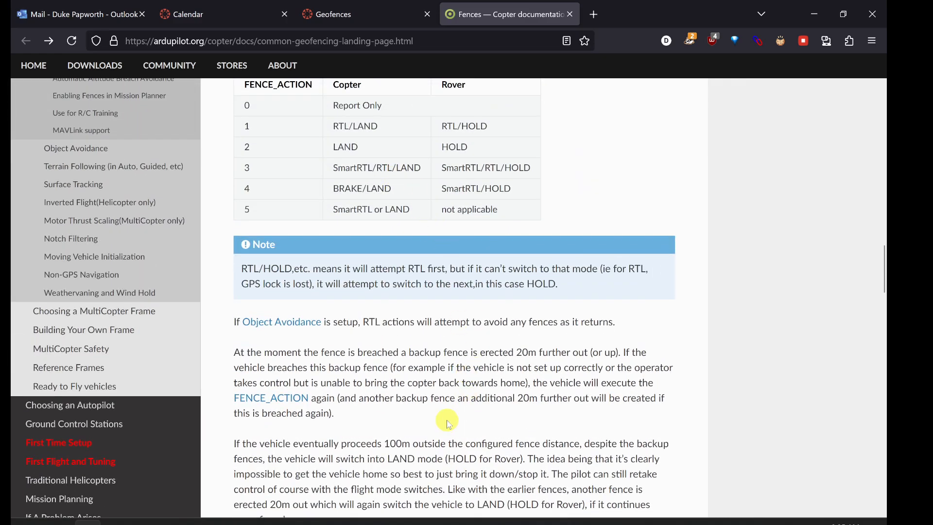
Step: Read how to enable the fence with an RC channel auxiliary switch, highlighting the Fence Enable option for RC7_OPTION
scroll(448, 418, down, 5)
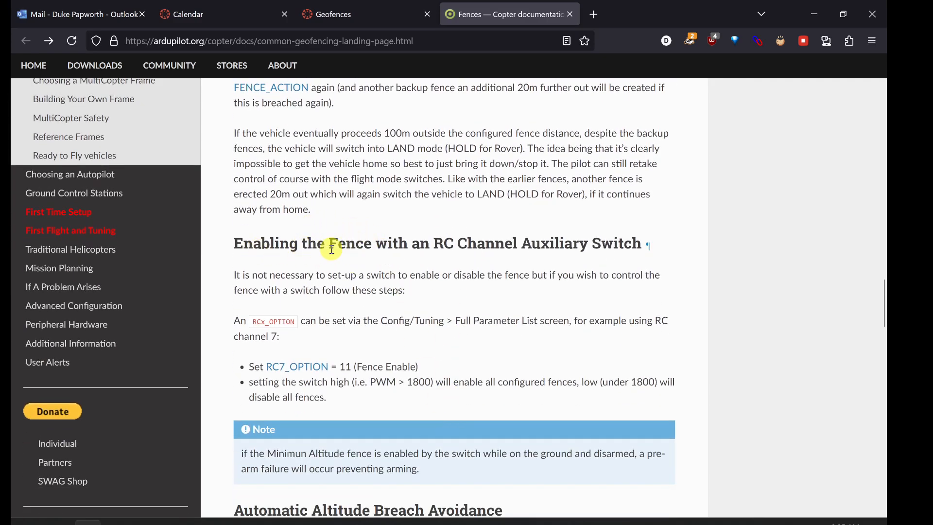
scroll(503, 299, down, 1)
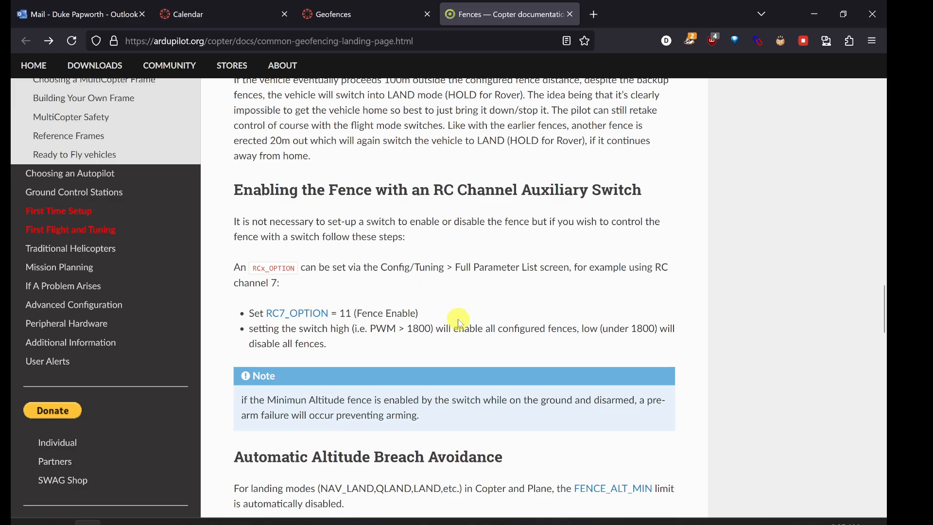
scroll(460, 320, down, 1)
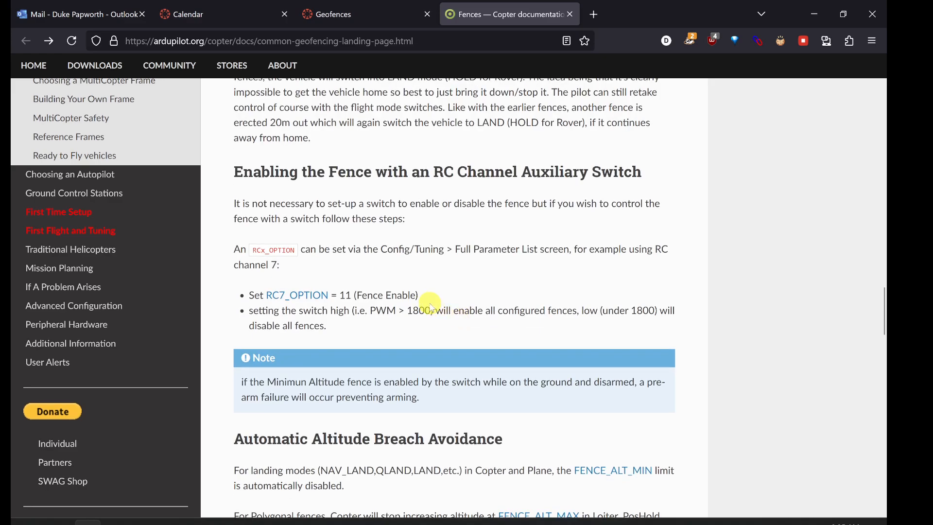
scroll(431, 307, down, 1)
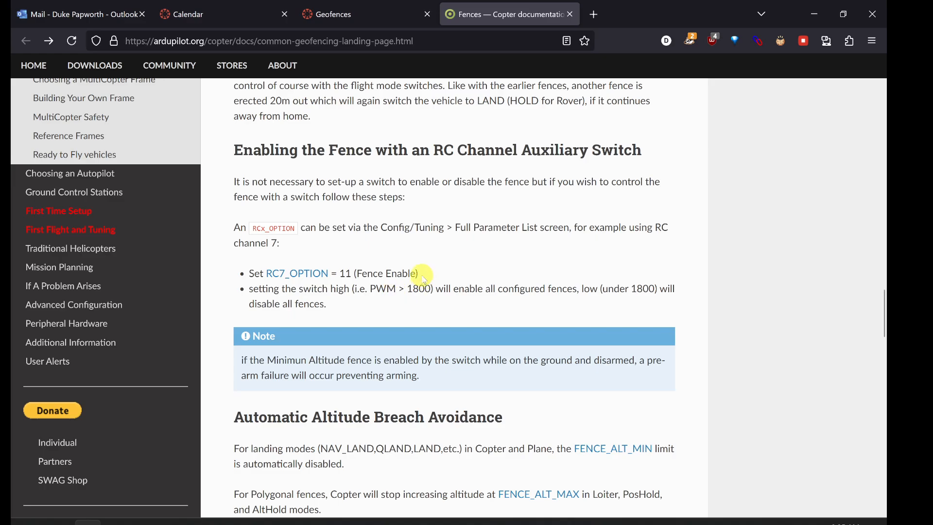
drag(421, 276, 375, 273)
click(373, 271)
Step: Read the Automatic Altitude Breach Avoidance section, highlighting Copter in the sentence about landing modes and FENCE_ALT_MIN
scroll(371, 303, down, 5)
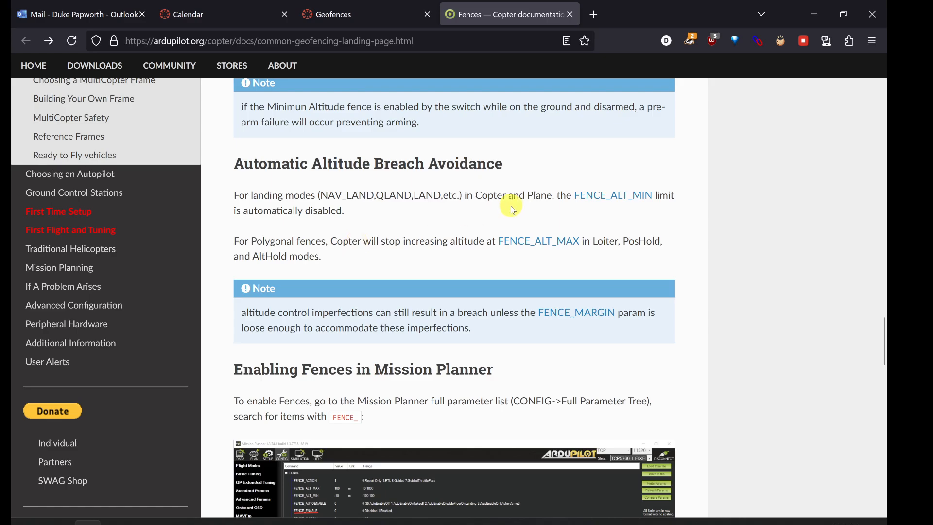
drag(507, 196, 484, 198)
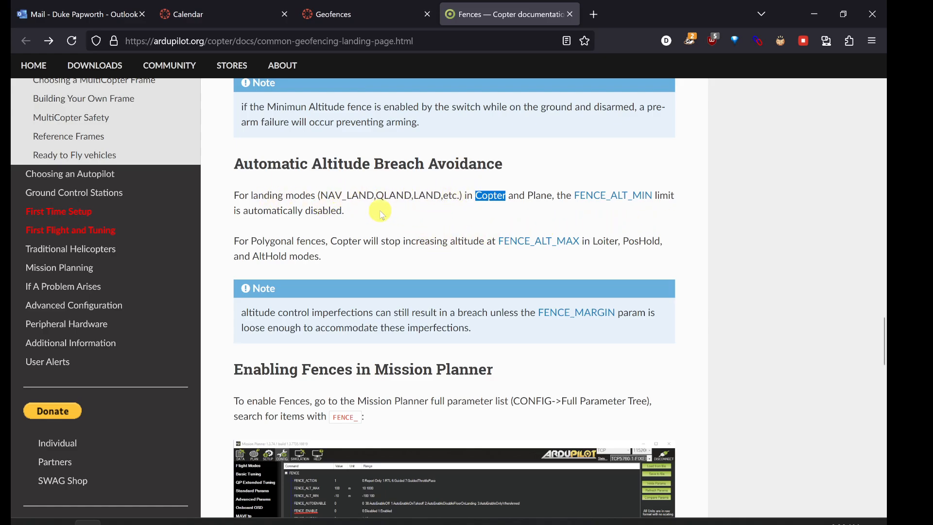
click(537, 198)
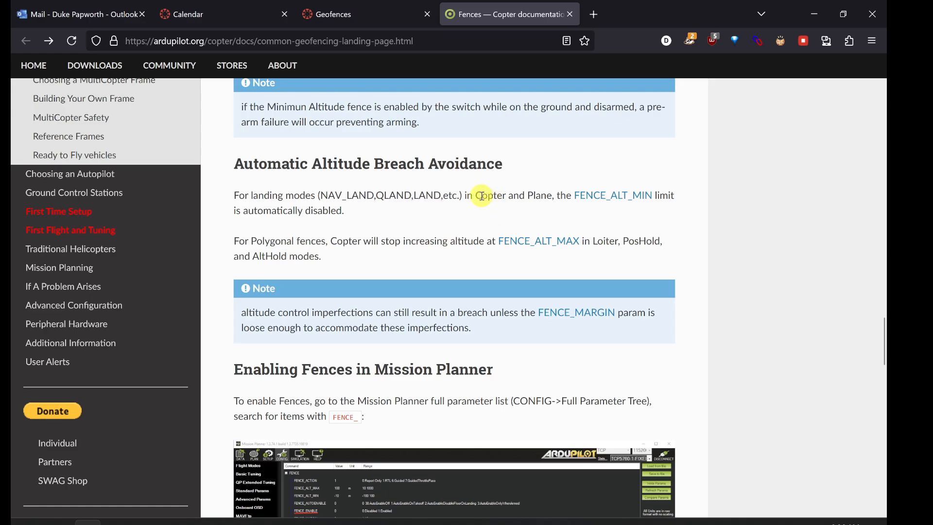
Step: Read the polygonal fences sentence, highlighting that Copter will stop increasing altitude, and the note about FENCE_MARGIN
scroll(380, 217, down, 1)
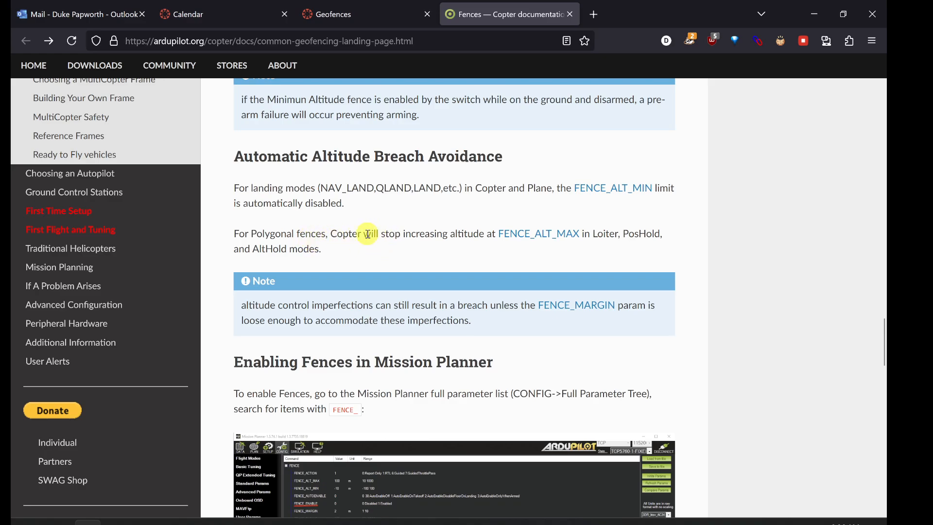
drag(339, 234, 479, 234)
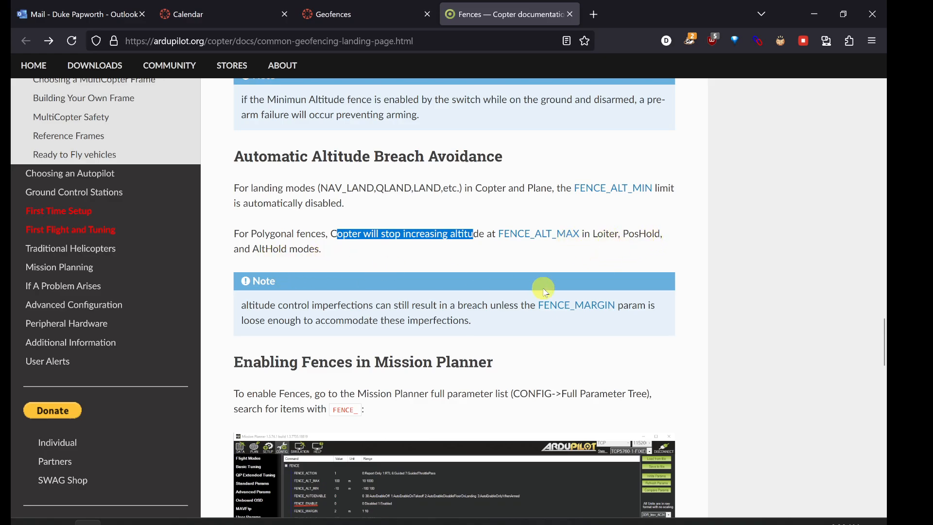
click(452, 263)
scroll(406, 249, down, 1)
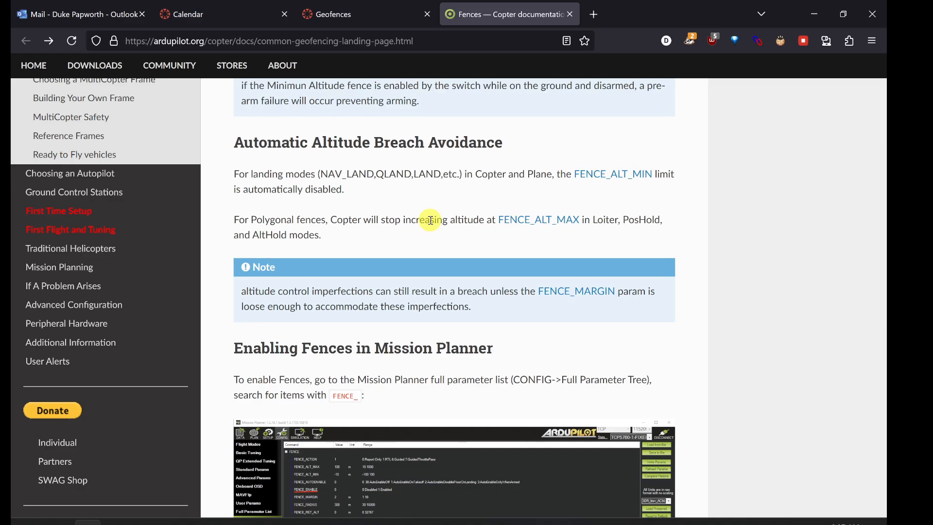
Step: Skim the Enabling Fences in Mission Planner, Copter GeoFence Tab and Use for R/C Training sections, and return to the start of the Fences page
scroll(430, 220, down, 5)
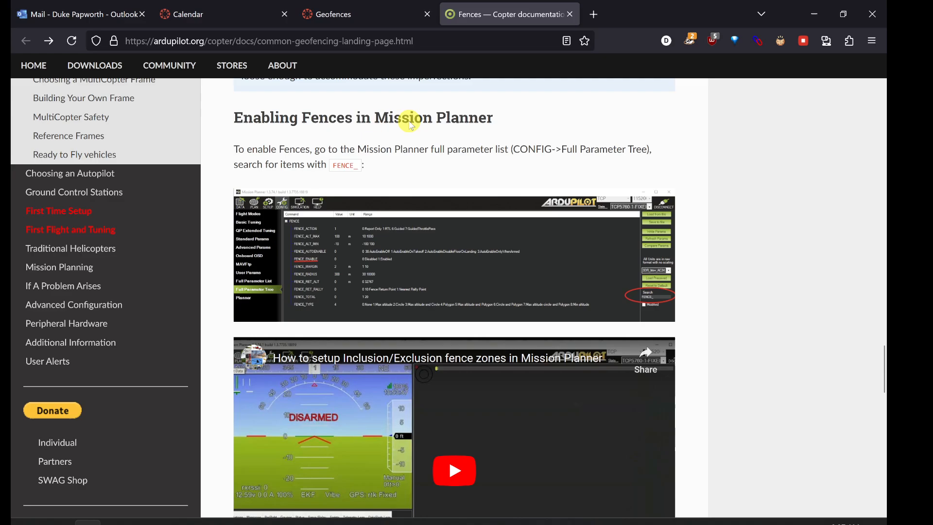
scroll(414, 301, down, 3)
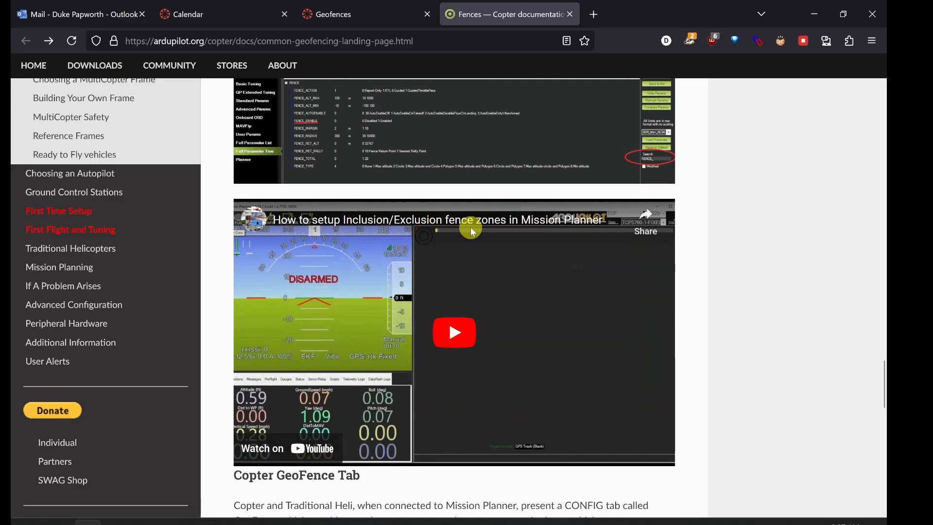
scroll(369, 347, down, 3)
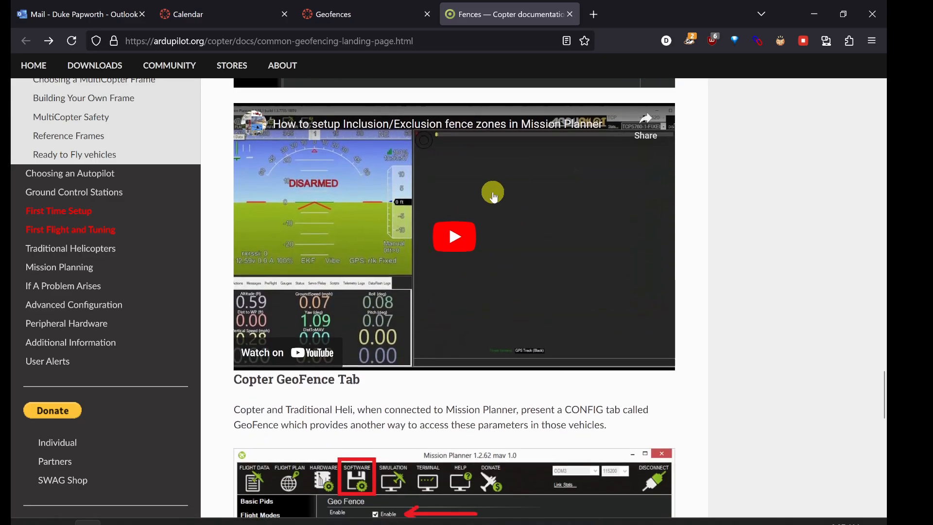
scroll(414, 371, down, 1)
scroll(415, 372, down, 2)
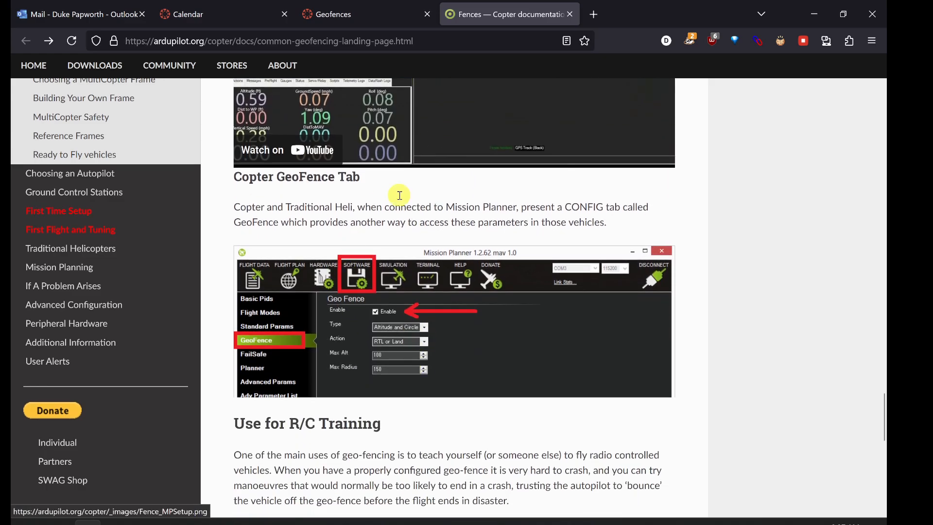
scroll(411, 231, up, 4)
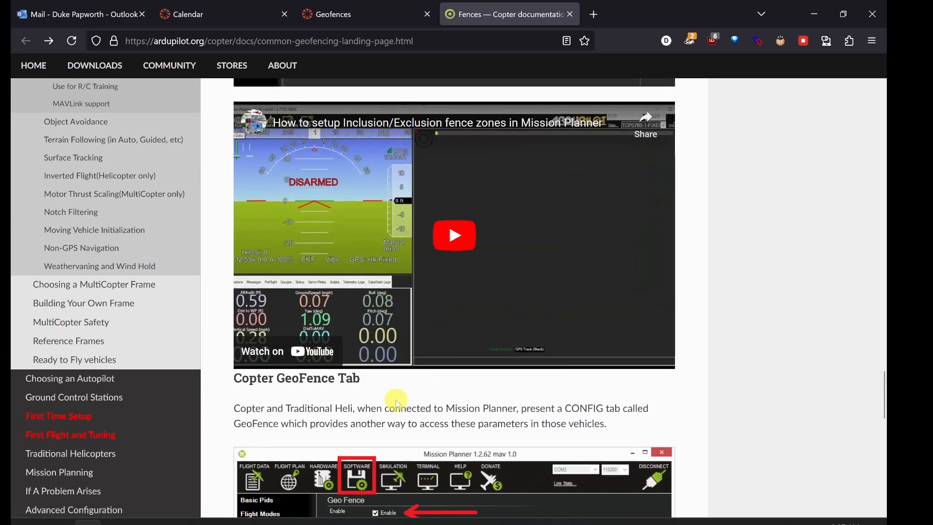
scroll(396, 401, down, 1)
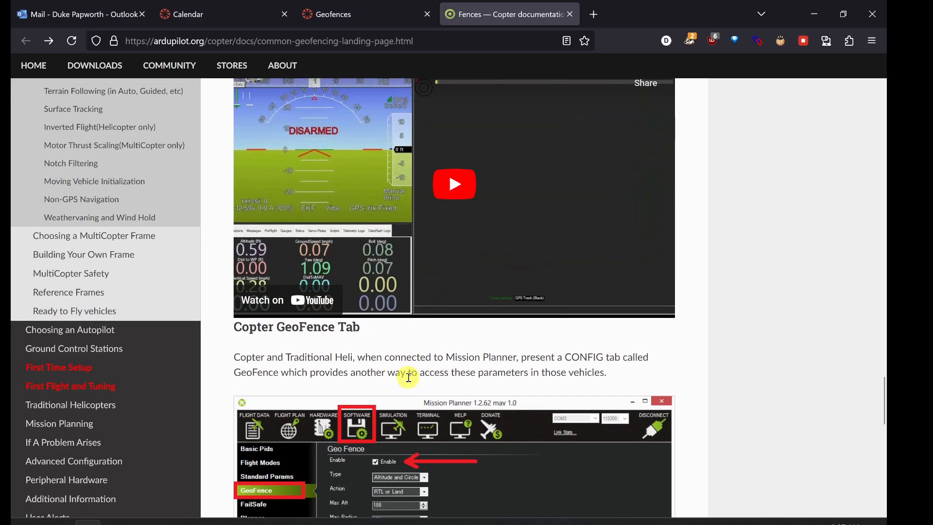
scroll(406, 379, down, 1)
scroll(408, 383, down, 1)
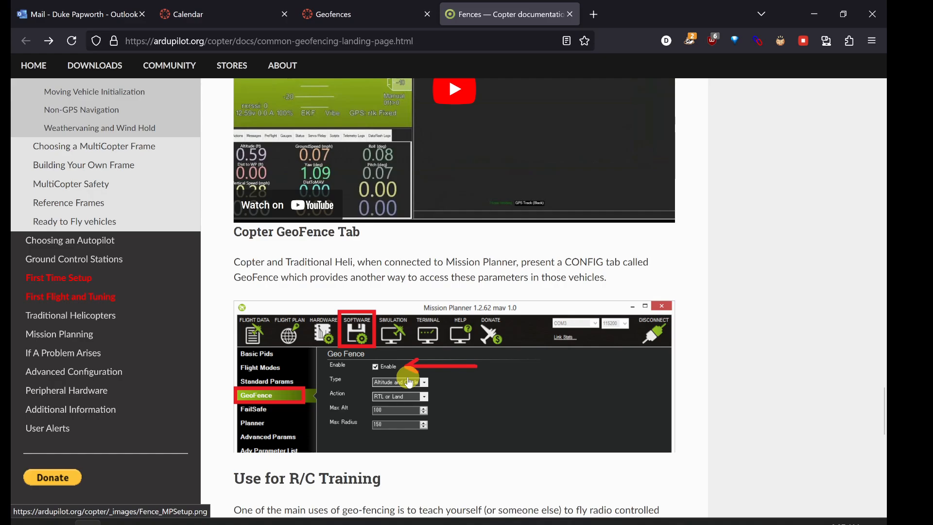
scroll(409, 382, down, 1)
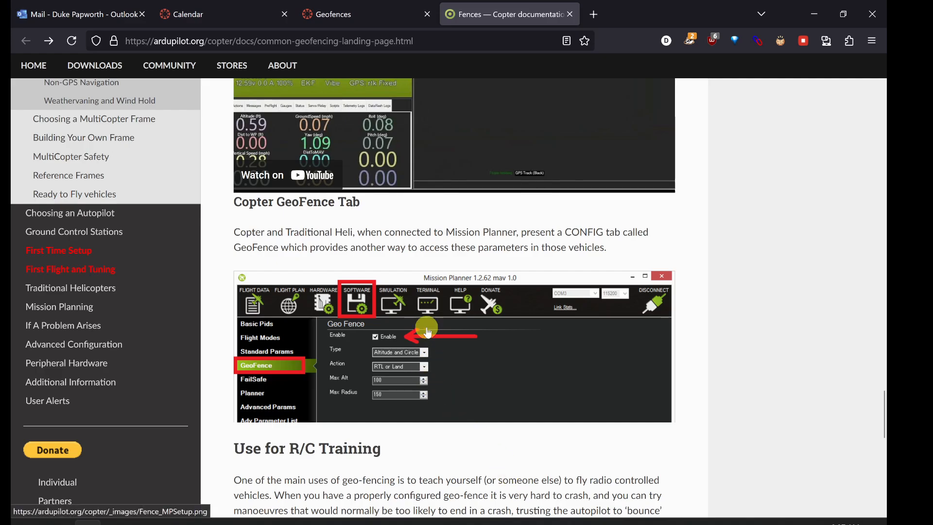
scroll(445, 359, down, 5)
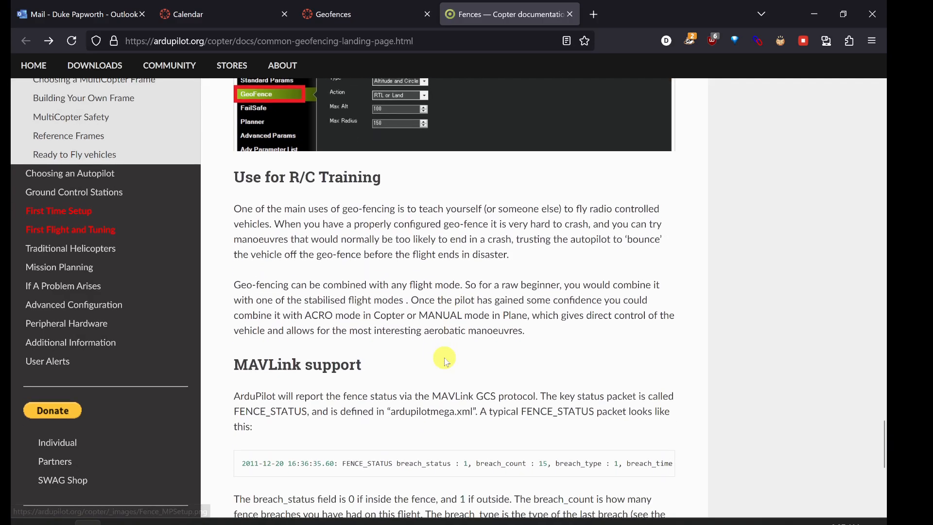
scroll(446, 362, up, 20)
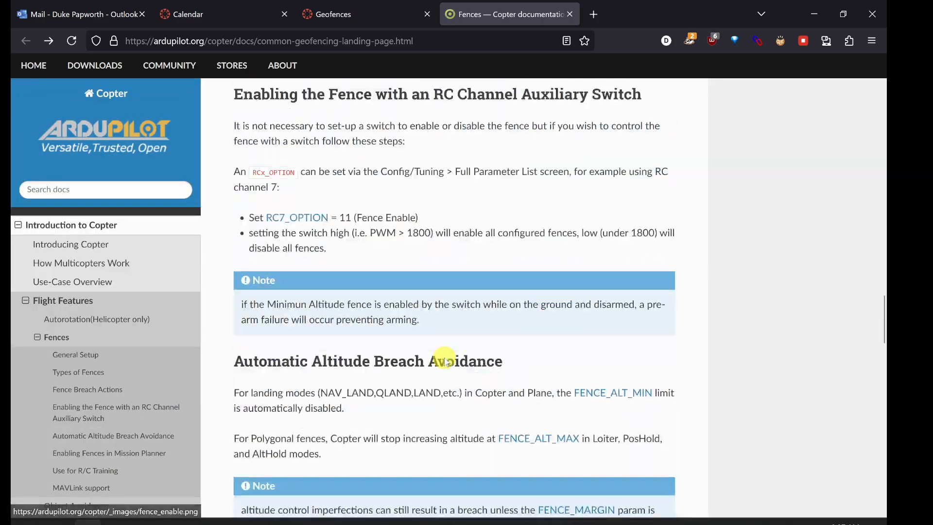
scroll(446, 361, up, 11)
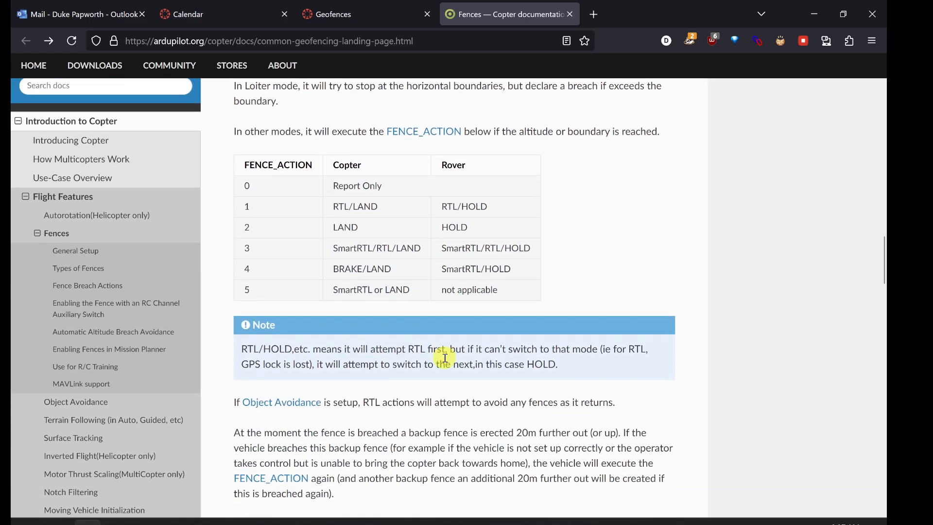
scroll(446, 362, up, 10)
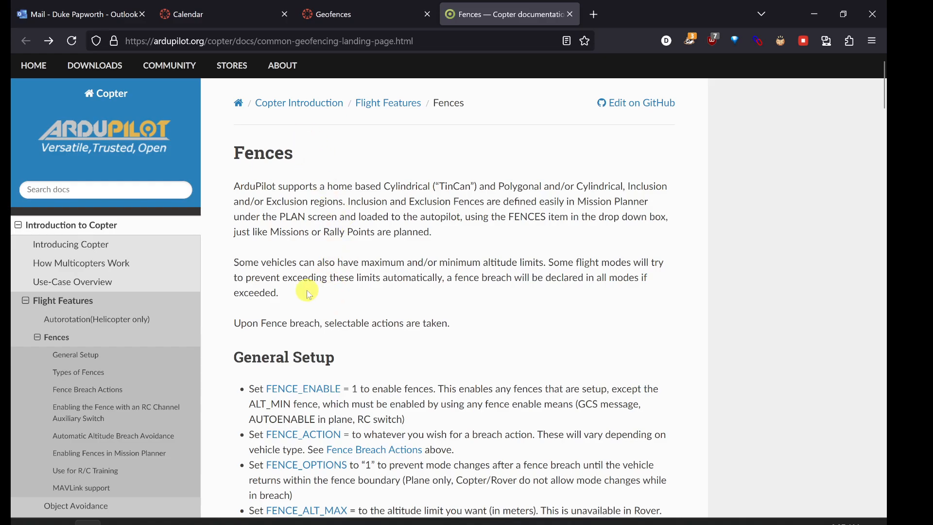
Step: Switch to Mission Planner and filter the full parameter list for FENCE_
click(173, 521)
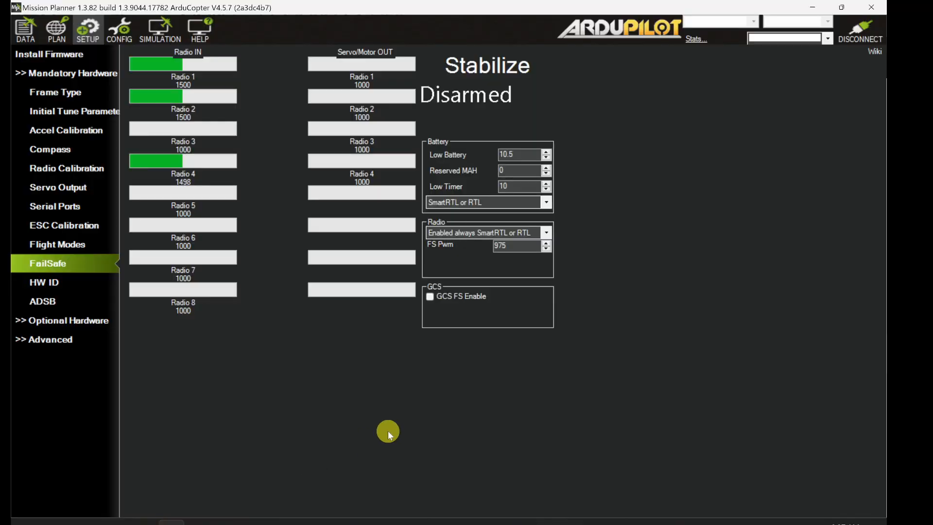
click(25, 30)
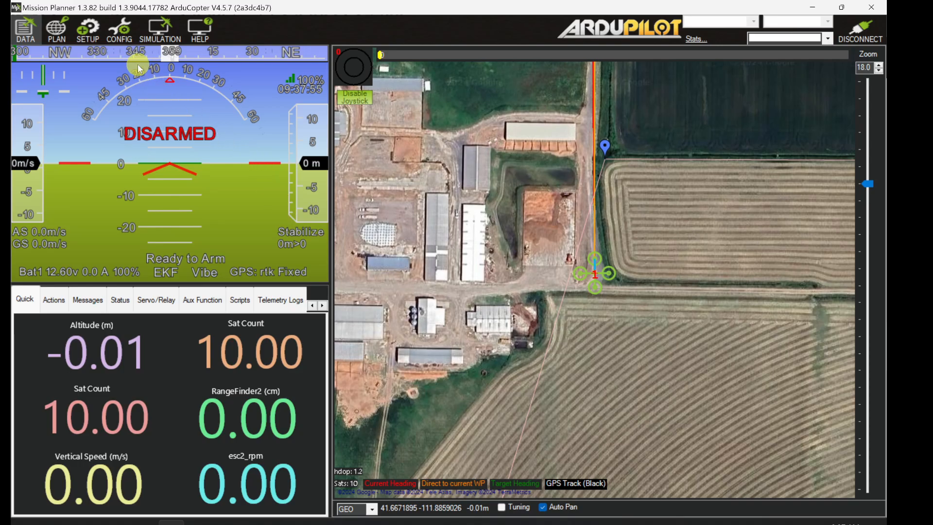
click(121, 41)
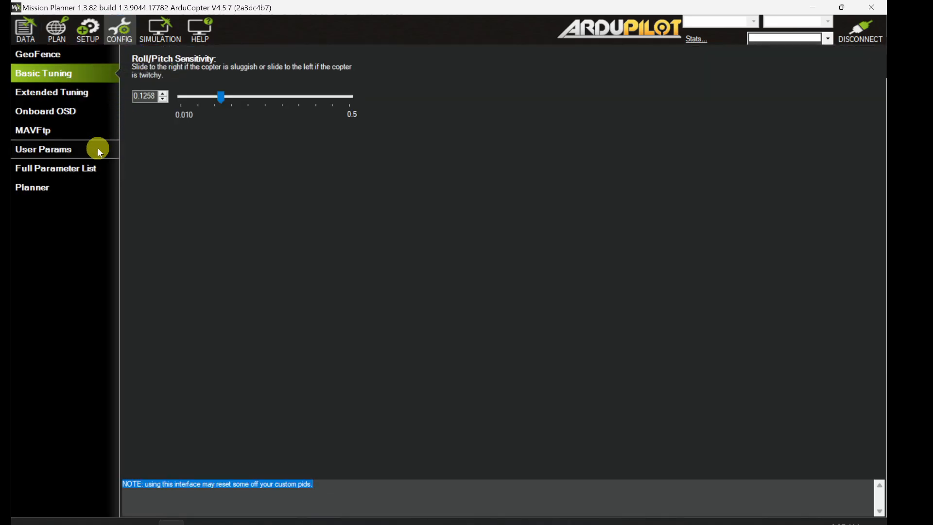
click(81, 171)
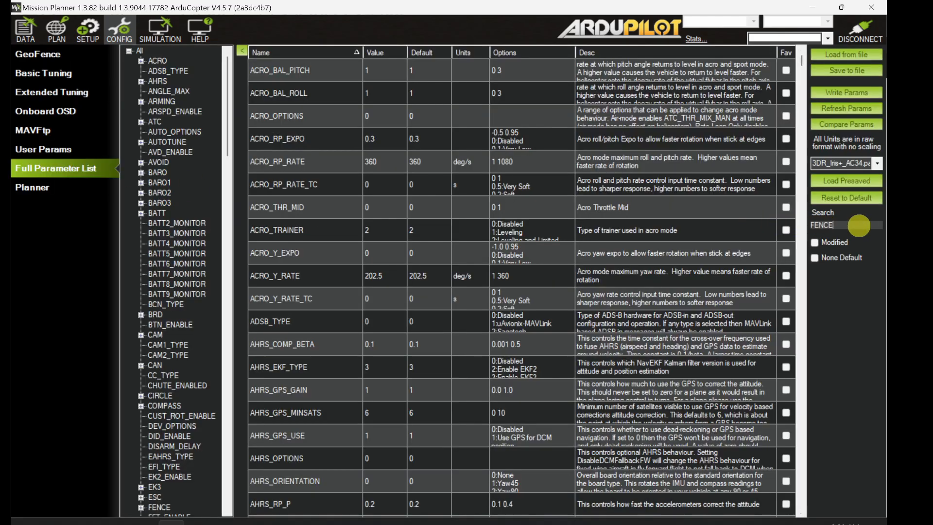
text(FENCE)
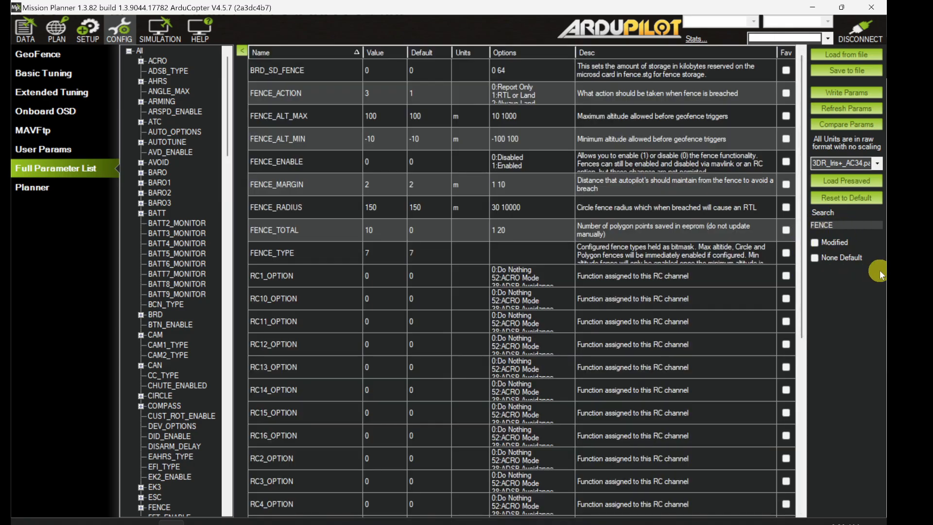
text(_)
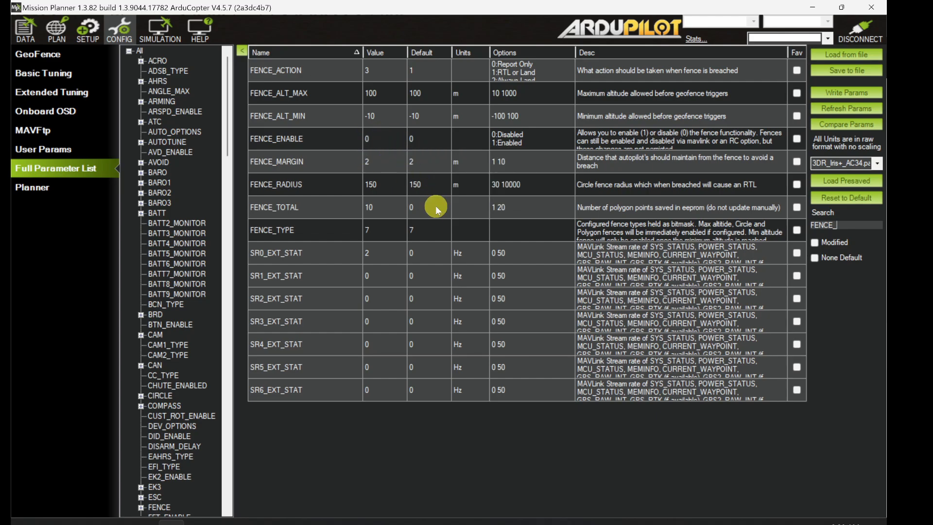
Step: Set FENCE_ENABLE to 1 (Enabled) and write the parameters to the autopilot
click(380, 139)
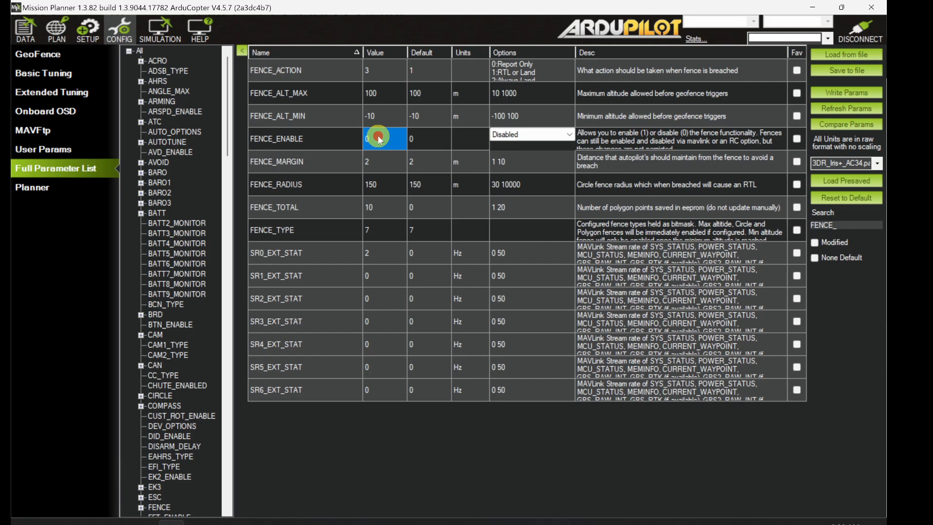
click(379, 139)
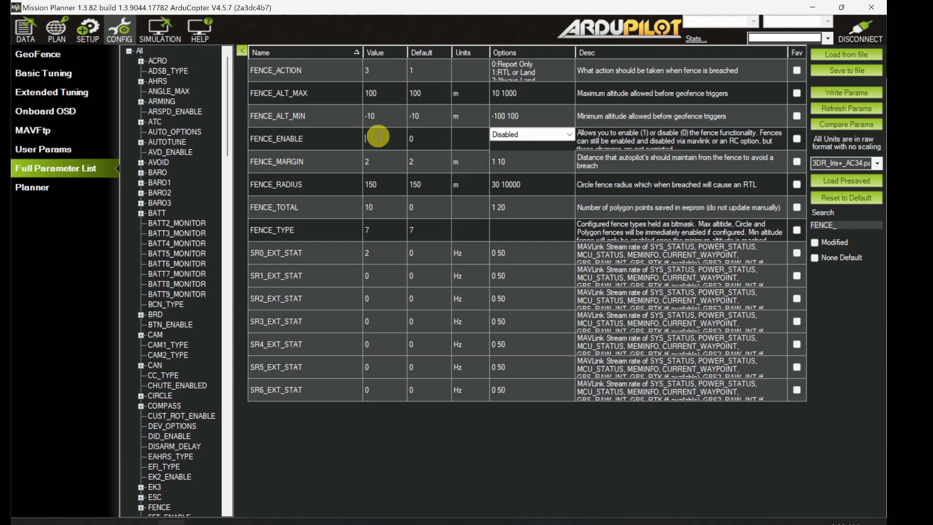
click(849, 91)
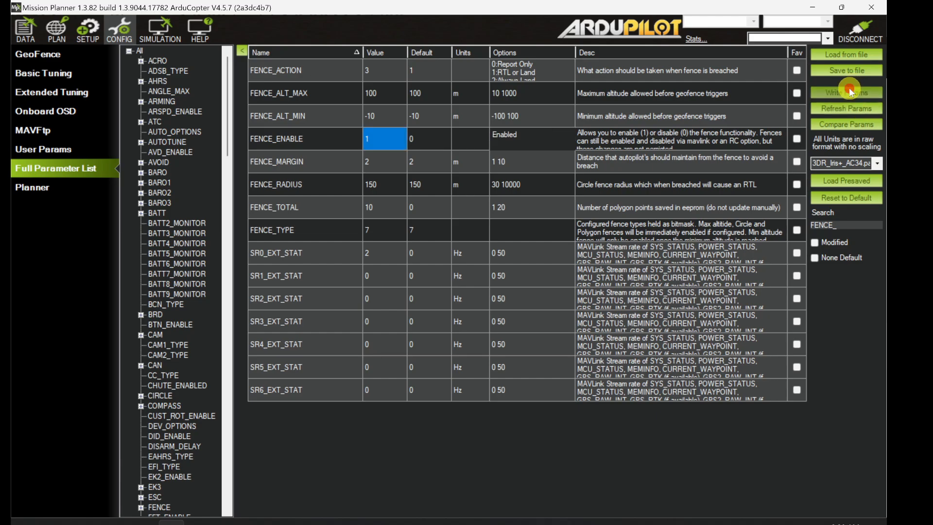
click(497, 278)
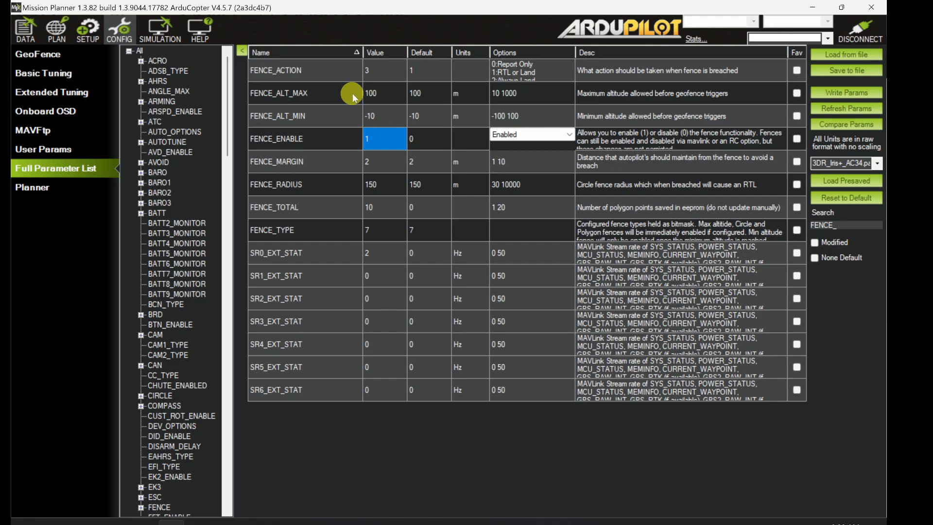
Step: Choose SmartRTL or RTL or Land as the FENCE_ACTION
click(375, 72)
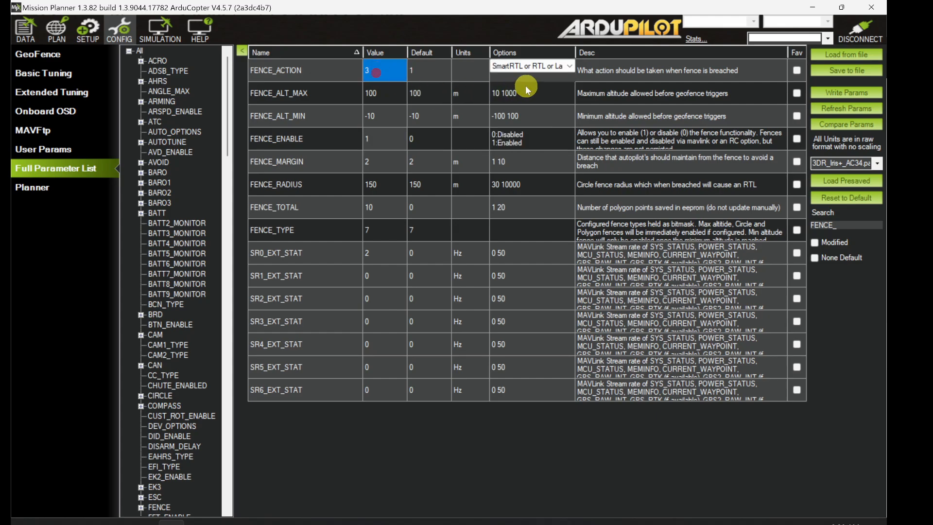
click(530, 66)
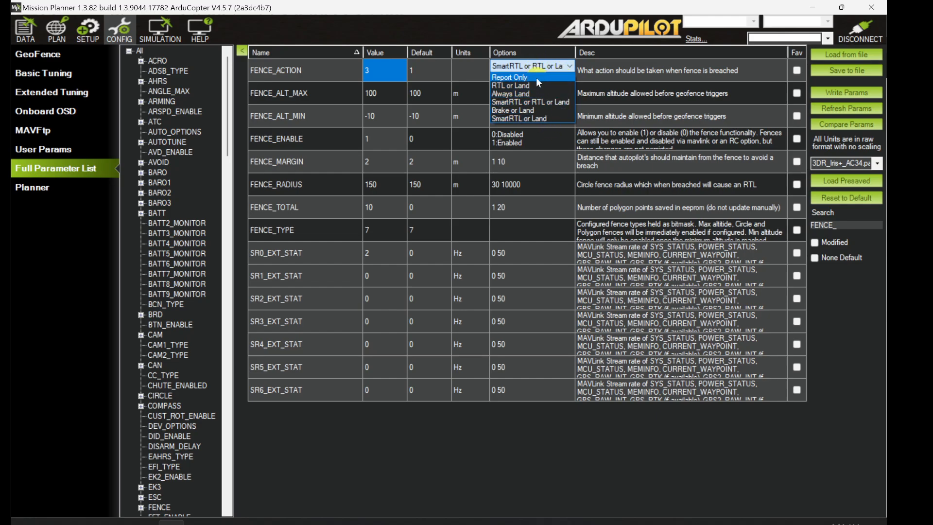
click(545, 104)
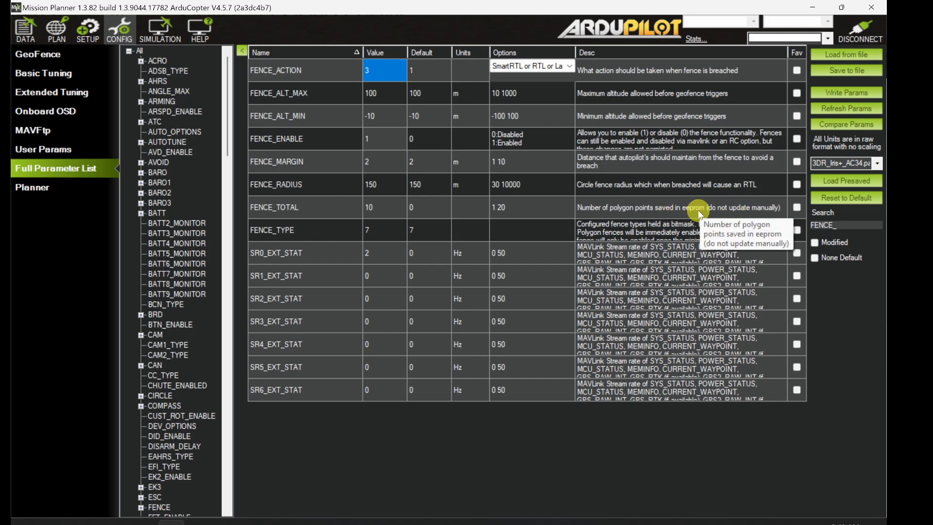
Step: Set the FENCE_TYPE bitmask to Max altitude, Circle Centered on Home and Inclusion/Exclusion Circles+Polygons, and write the parameters
click(376, 231)
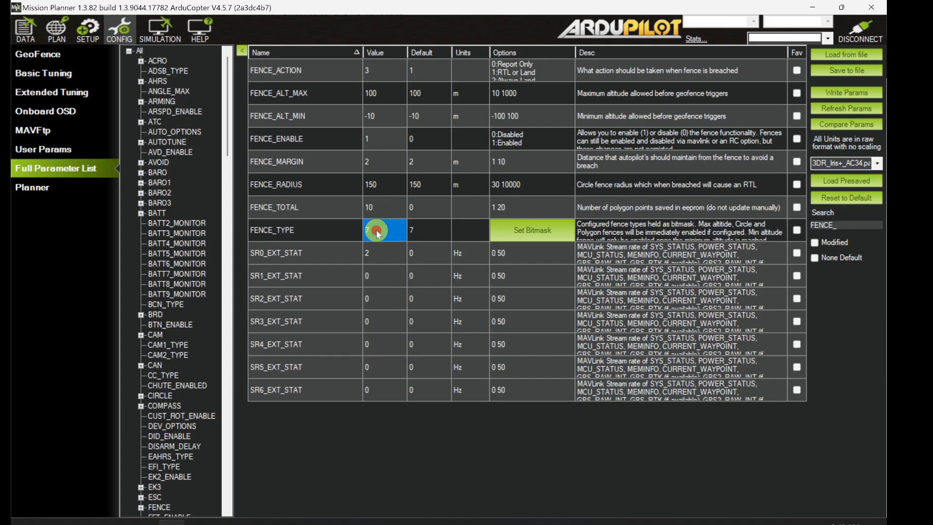
click(532, 232)
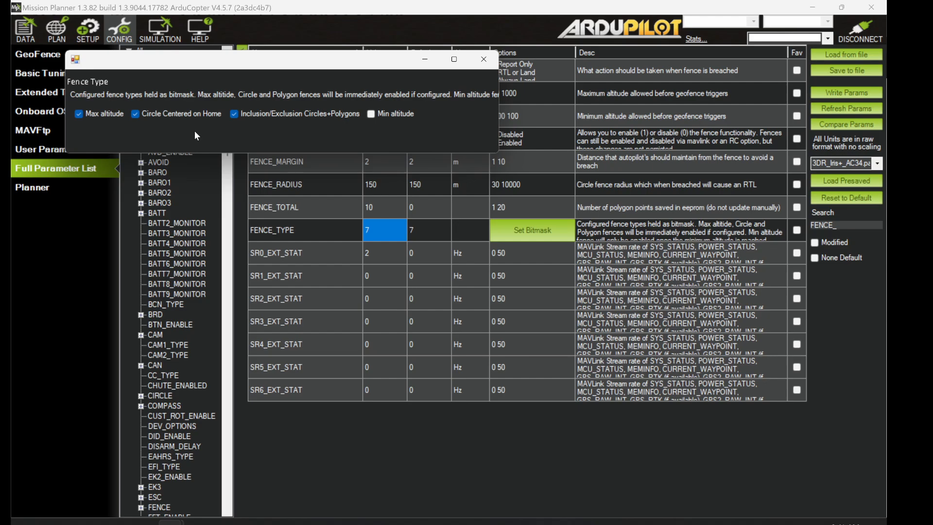
click(135, 114)
click(316, 215)
click(80, 115)
click(136, 114)
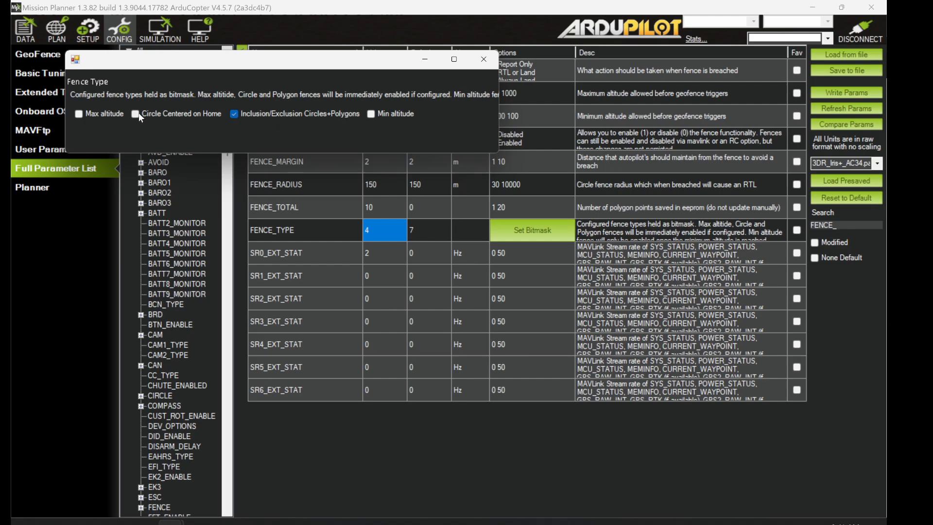
click(233, 115)
click(78, 114)
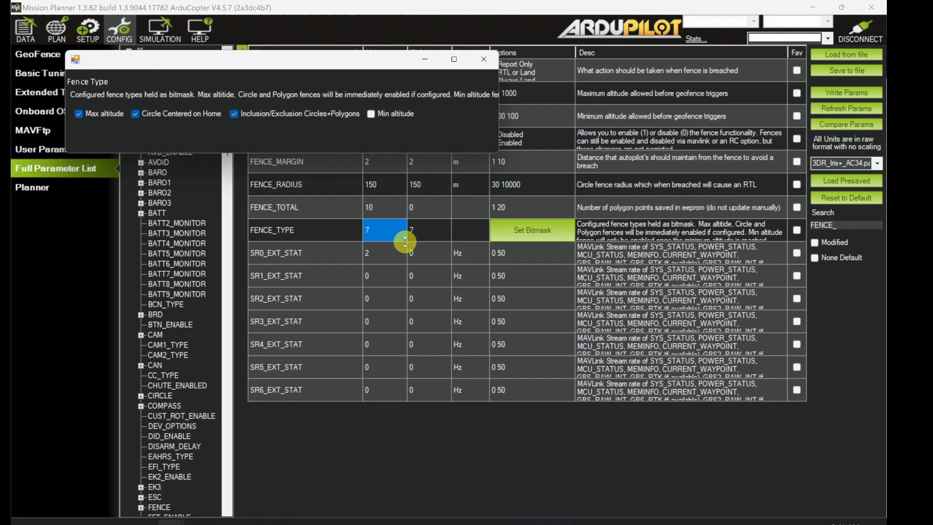
click(486, 56)
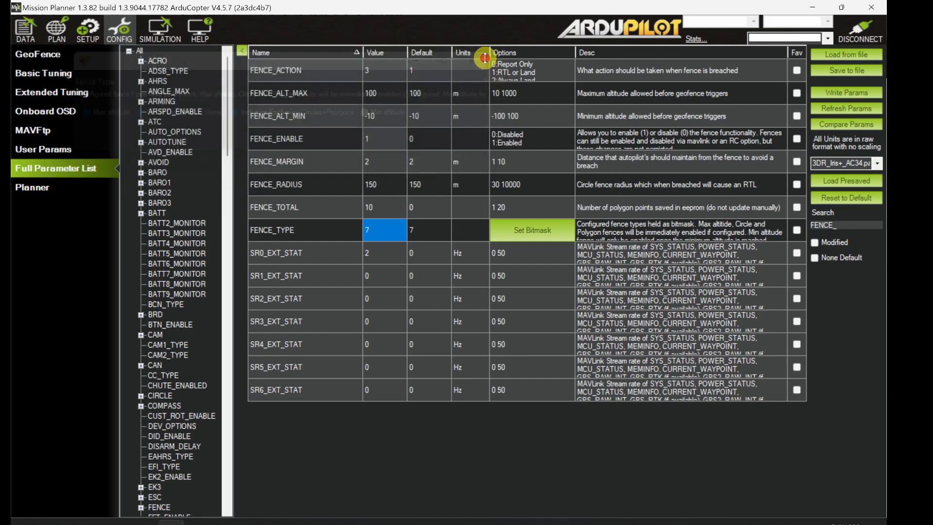
click(853, 92)
click(498, 282)
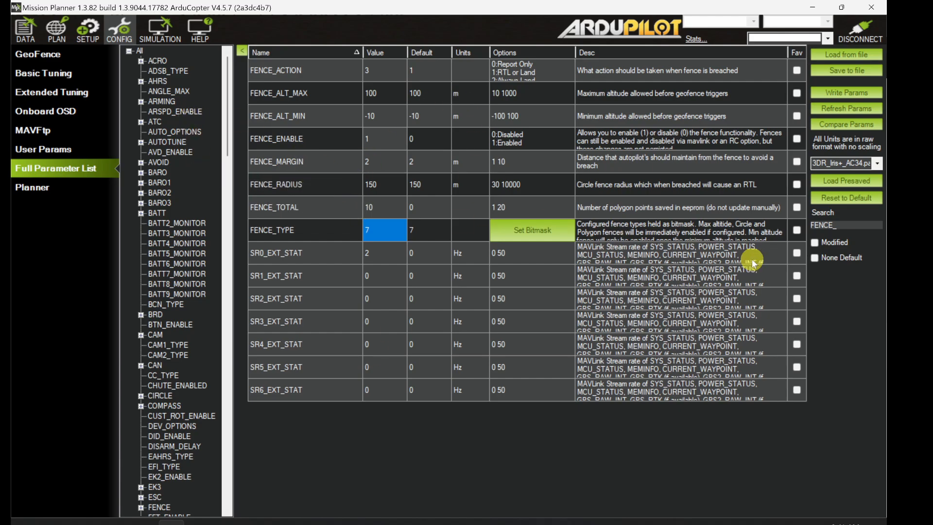
Step: Filter the parameter list for RC6_ and select the RC6_OPTION value to check its assigned function
double_click(850, 227)
click(851, 227)
key(BackSpace)
key(BackSpace)
key(BackSpace)
key(BackSpace)
key(BackSpace)
key(BackSpace)
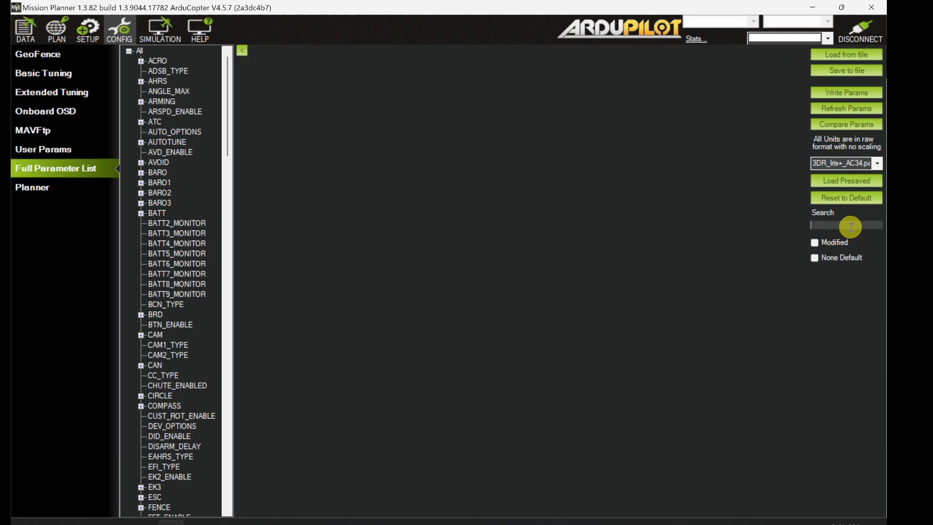
text(RC6_)
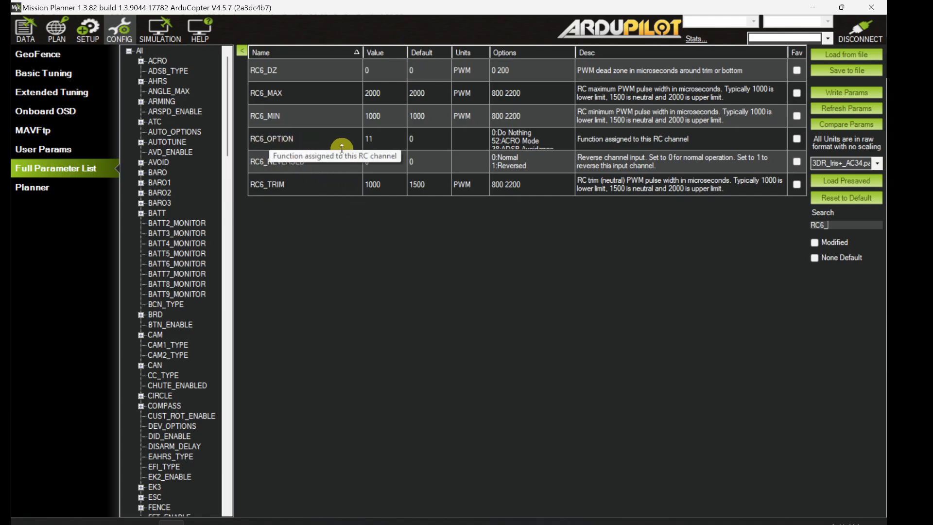
click(385, 142)
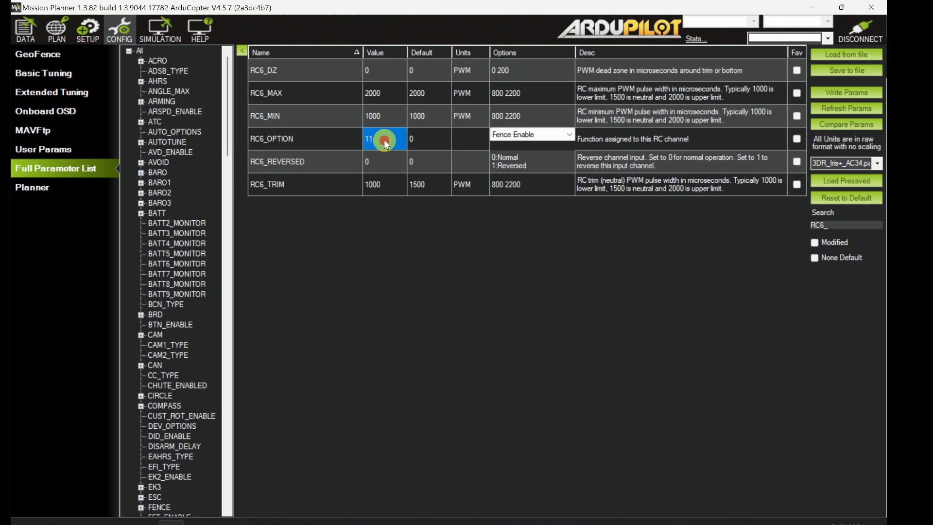
Step: Assign Fence Enable (11) to RC6_OPTION and write the parameters to the autopilot
click(506, 139)
click(507, 138)
click(819, 94)
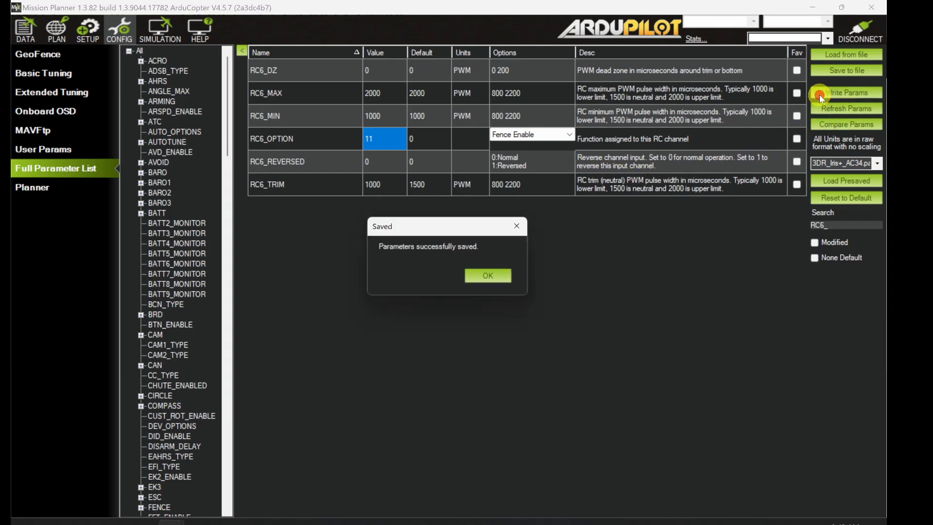
click(480, 283)
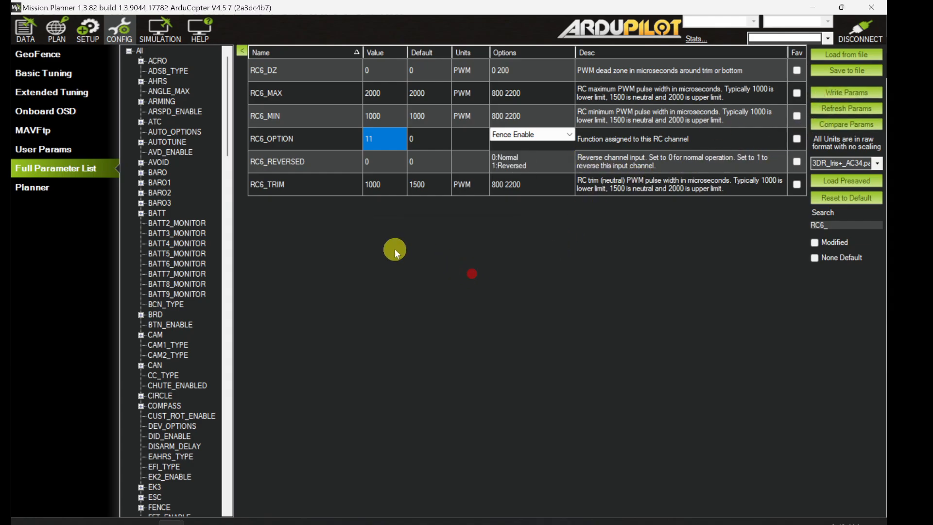
Step: Check the flight data messages for the RC6 fence switch reports
click(22, 32)
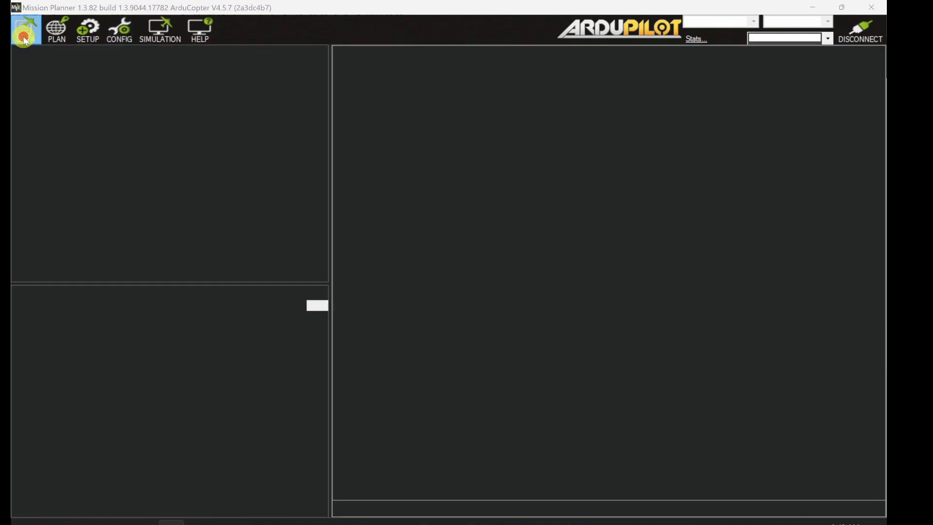
click(88, 302)
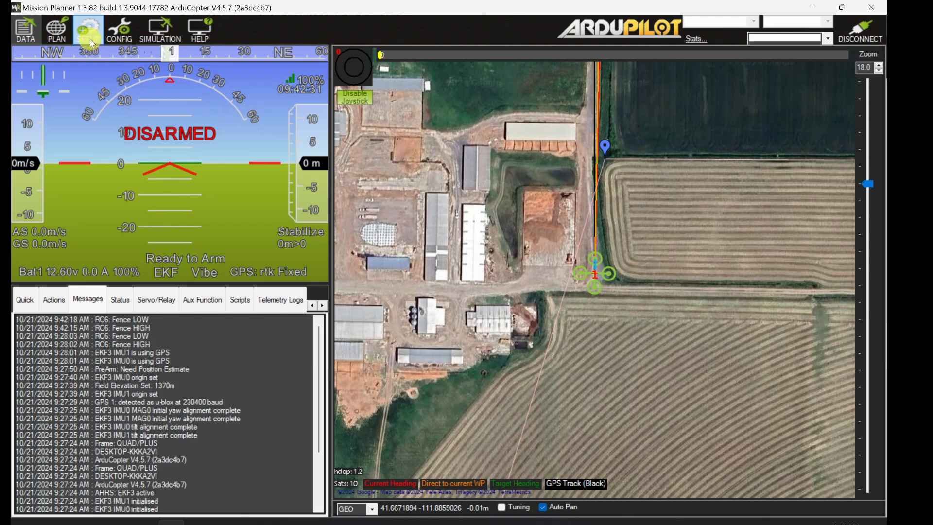
Step: Open the flight planner, switch the plan type from MISSION to FENCE and dismiss the polygon drawing notice
click(57, 31)
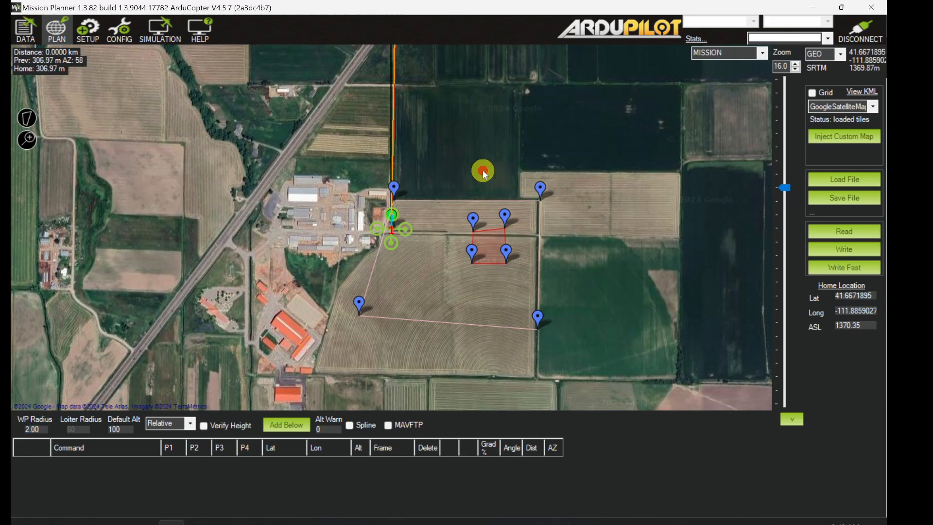
drag(483, 170, 459, 165)
scroll(448, 254, up, 5)
scroll(447, 254, down, 4)
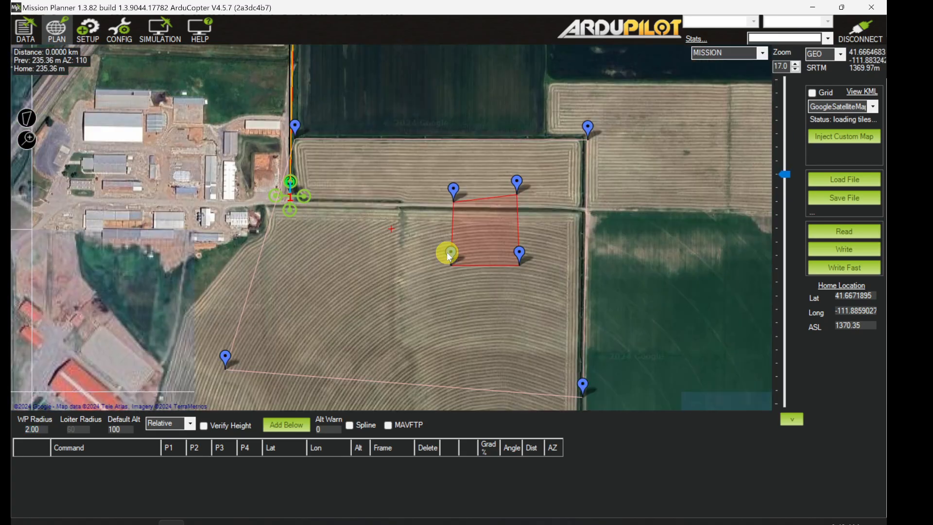
scroll(447, 253, up, 1)
scroll(447, 254, down, 1)
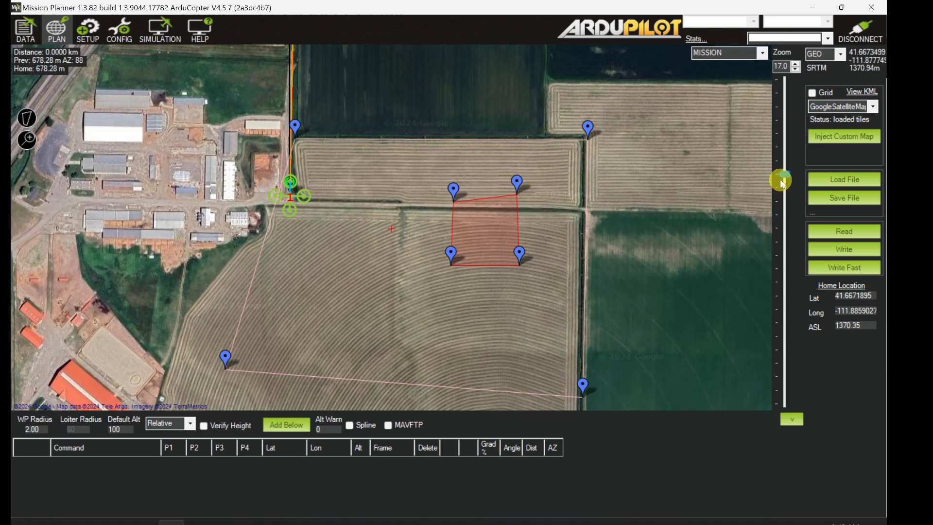
drag(785, 175, 783, 184)
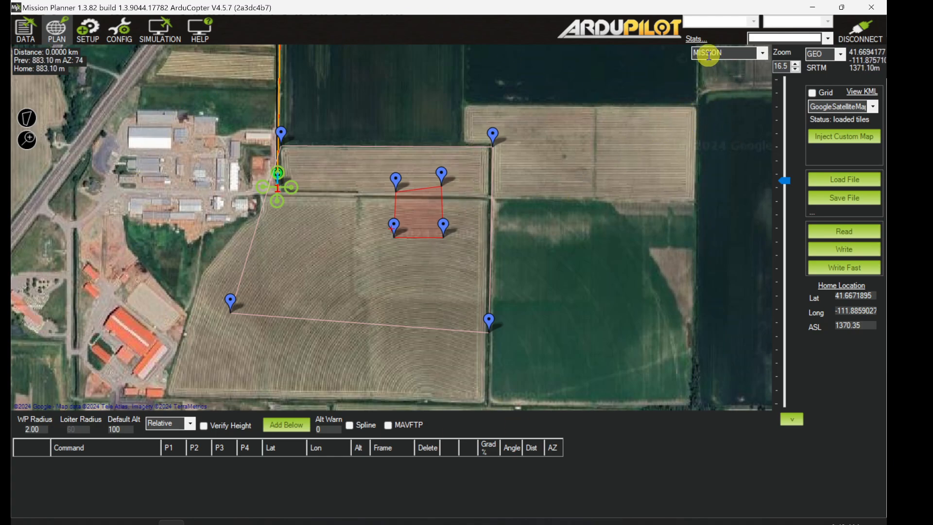
click(763, 53)
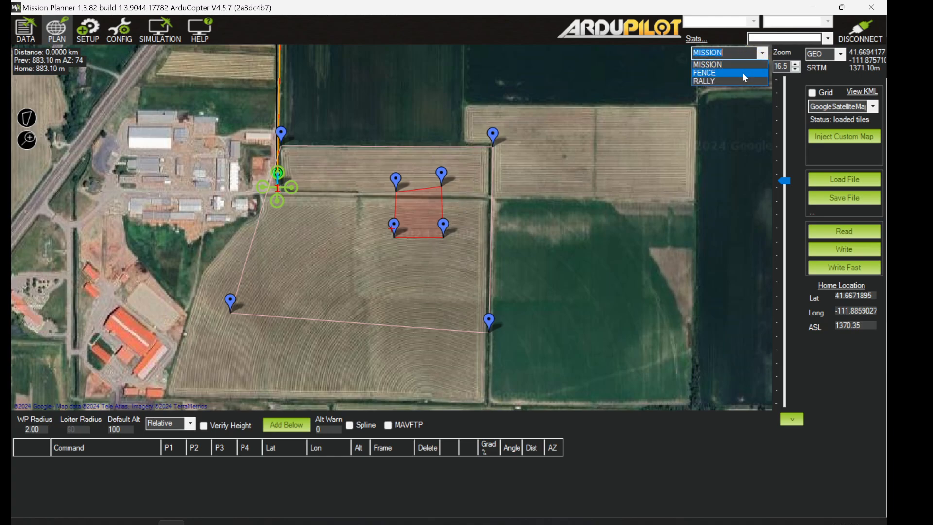
click(742, 72)
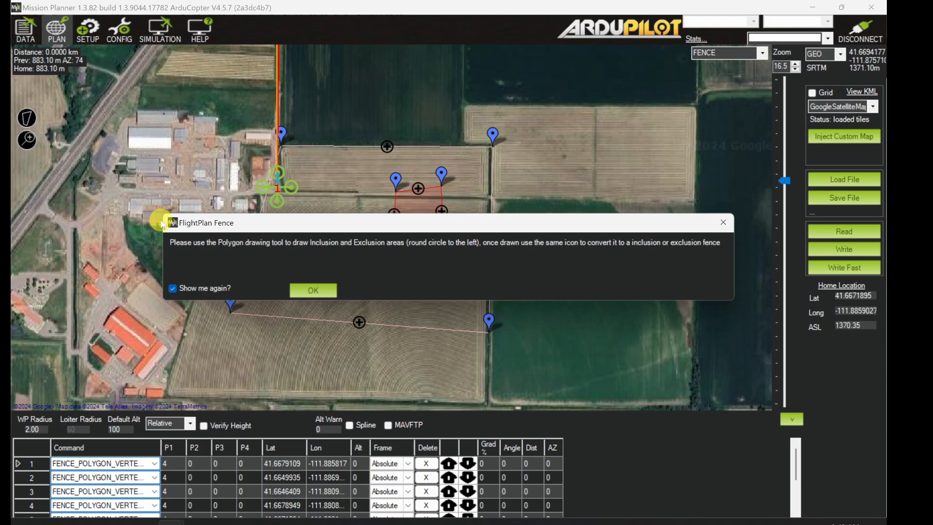
click(174, 243)
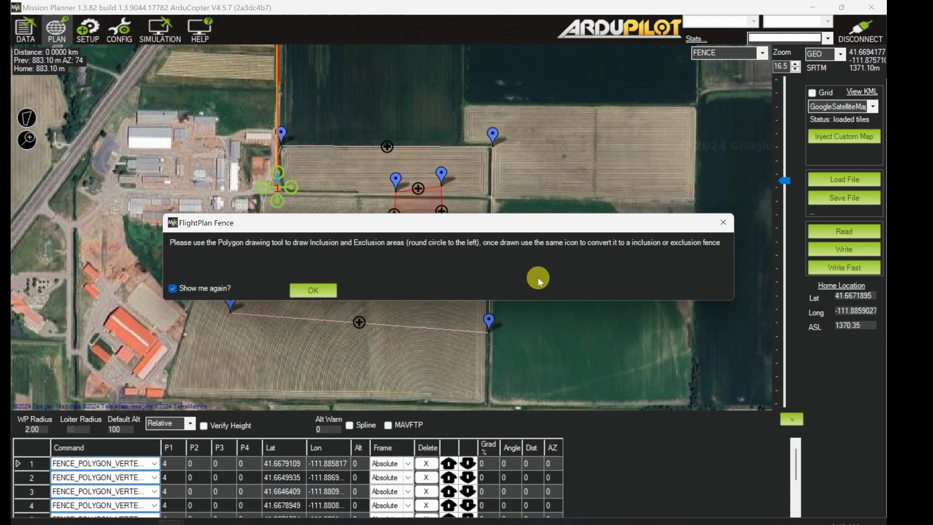
click(314, 291)
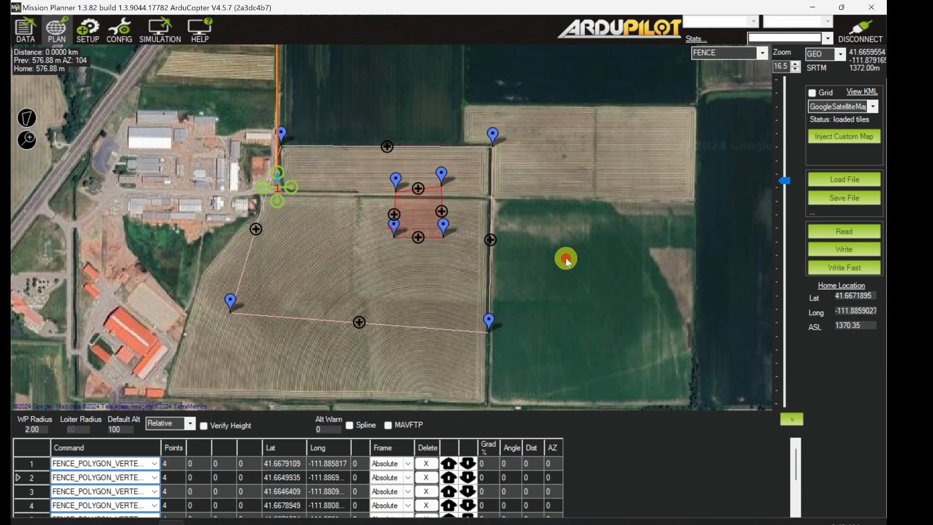
Step: Enlarge the fence point table and widen its Command column to show the full inclusion and exclusion vertex names
drag(566, 257, 584, 244)
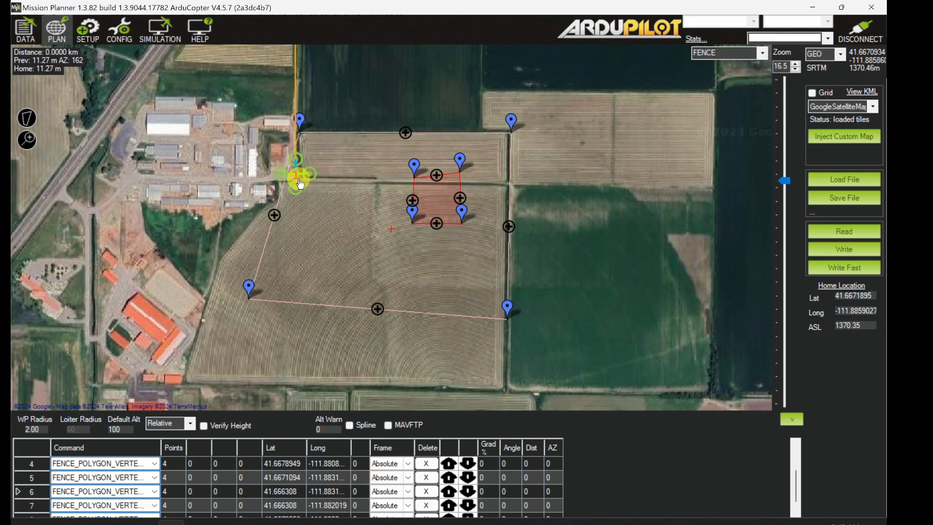
drag(790, 186, 792, 180)
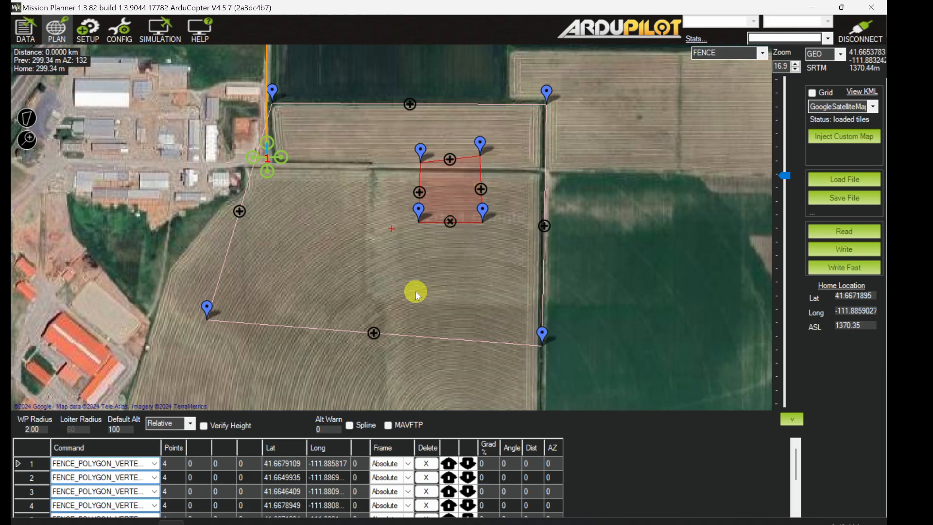
drag(374, 411, 377, 380)
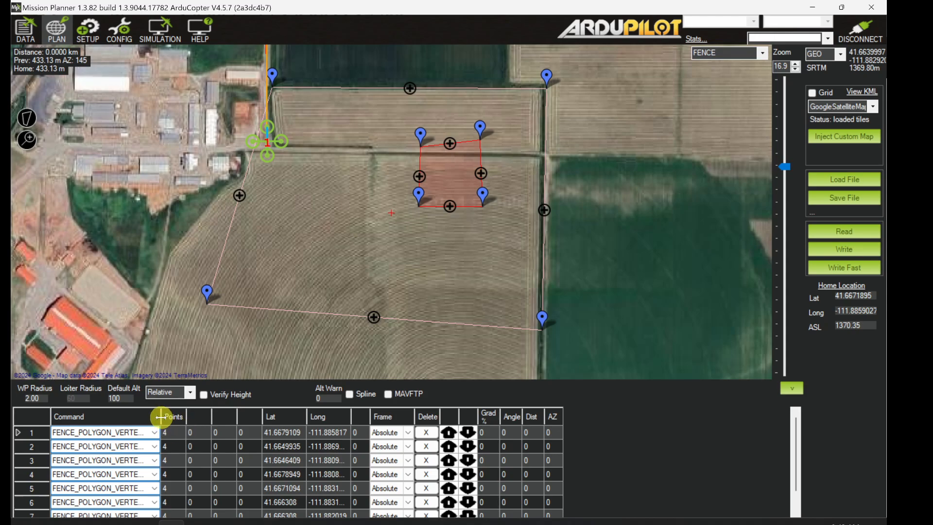
drag(161, 417, 231, 419)
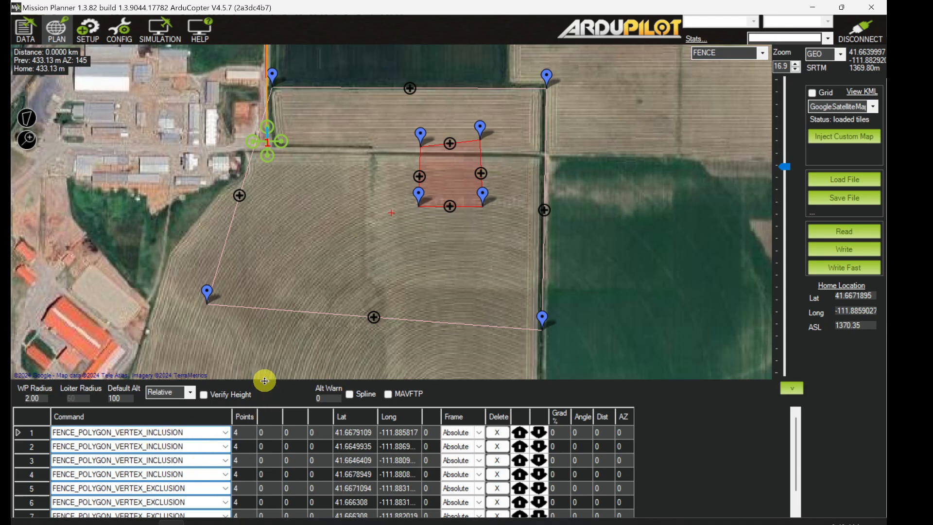
drag(264, 380, 267, 350)
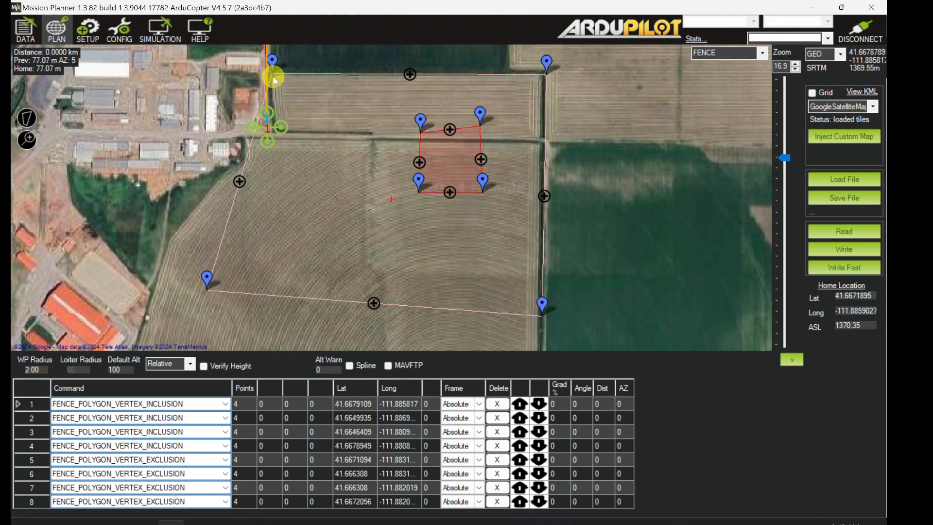
click(208, 274)
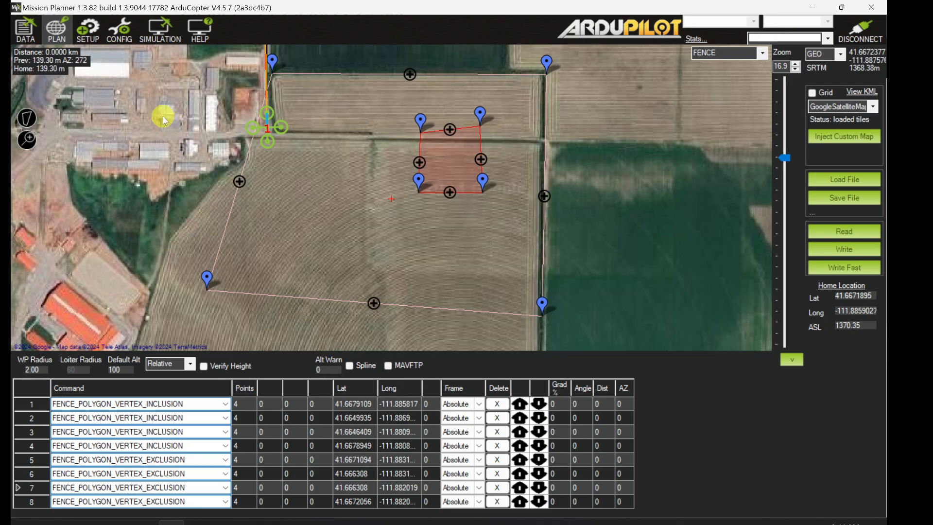
Step: Inspect the inclusion and exclusion fences around the copter on the flight data map
click(25, 29)
drag(666, 306, 539, 229)
drag(866, 184, 867, 200)
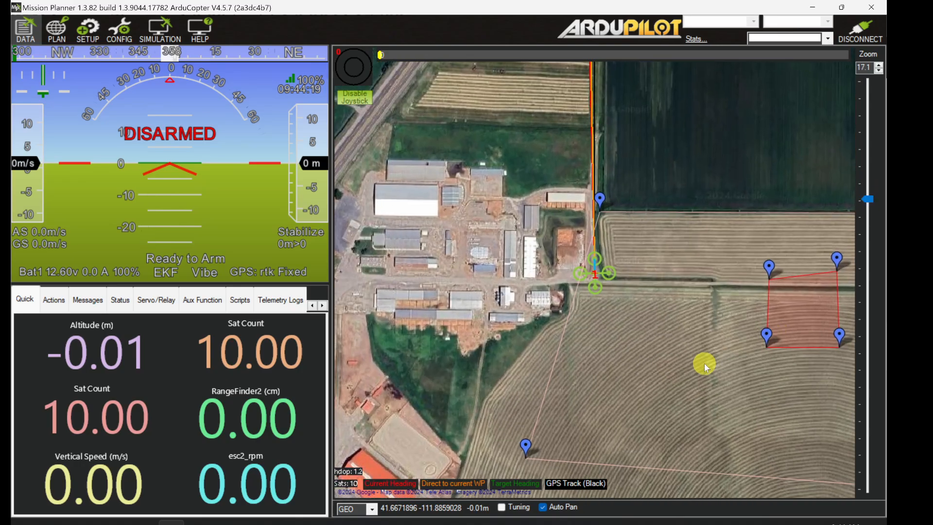
drag(706, 367, 587, 297)
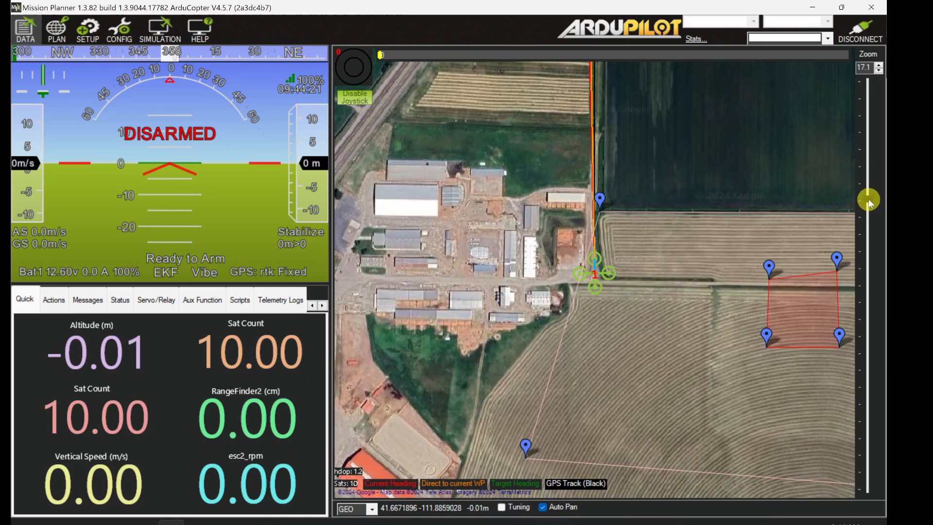
drag(869, 208, 870, 214)
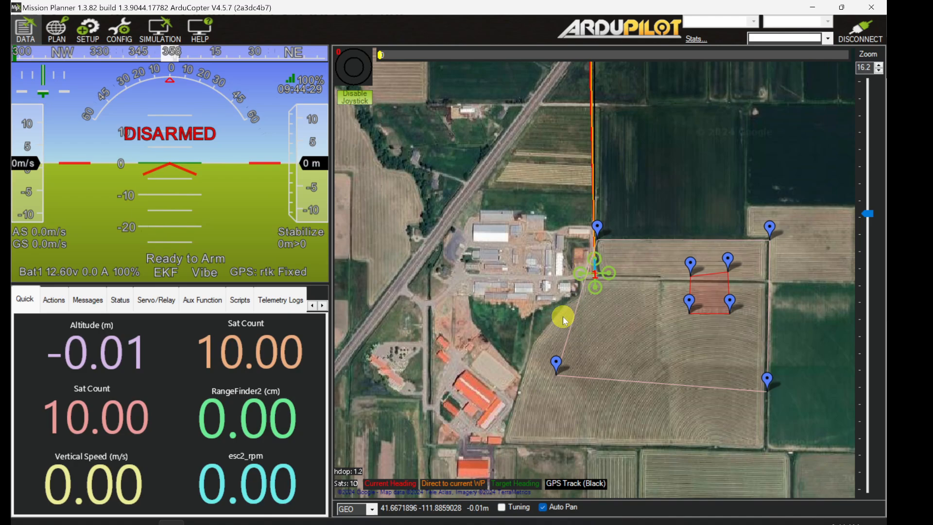
Step: Draw a four-point polygon in the flight planner that surrounds the existing inclusion fence
click(54, 34)
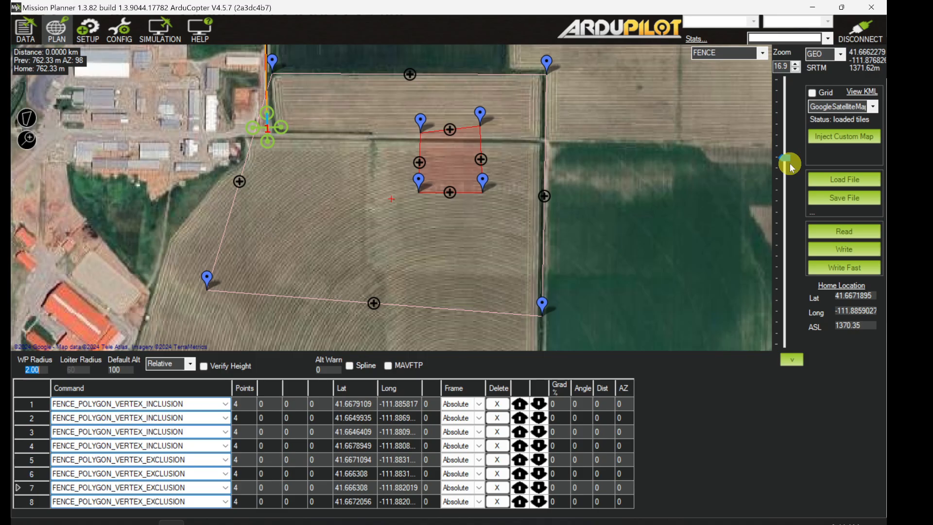
drag(787, 160, 786, 162)
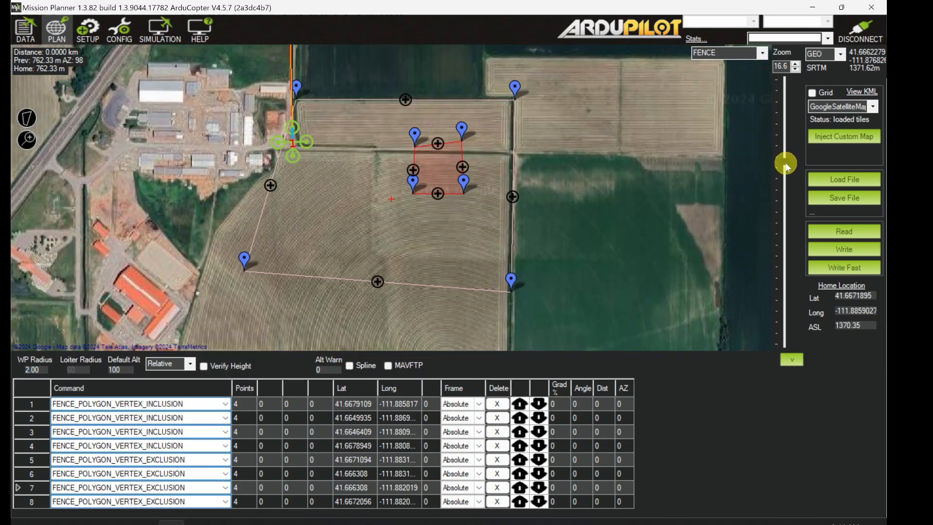
drag(582, 176, 610, 211)
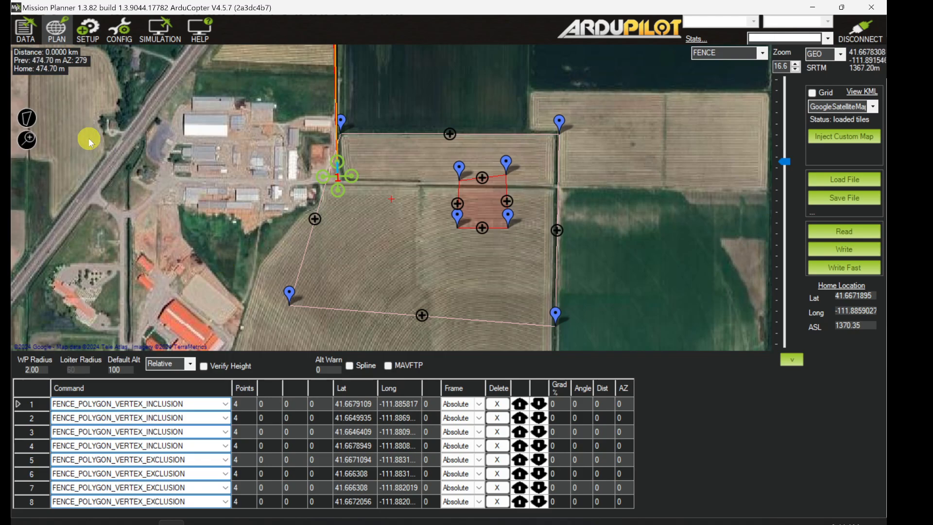
click(27, 114)
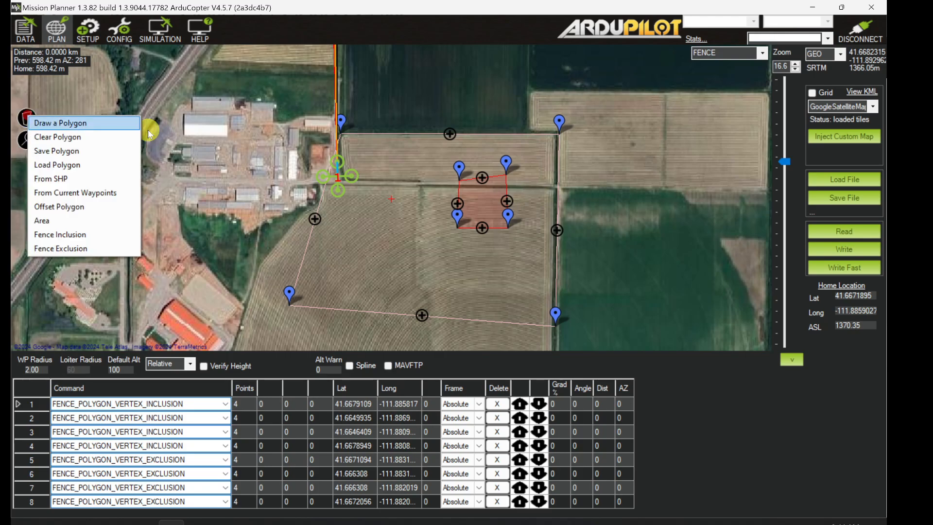
click(81, 126)
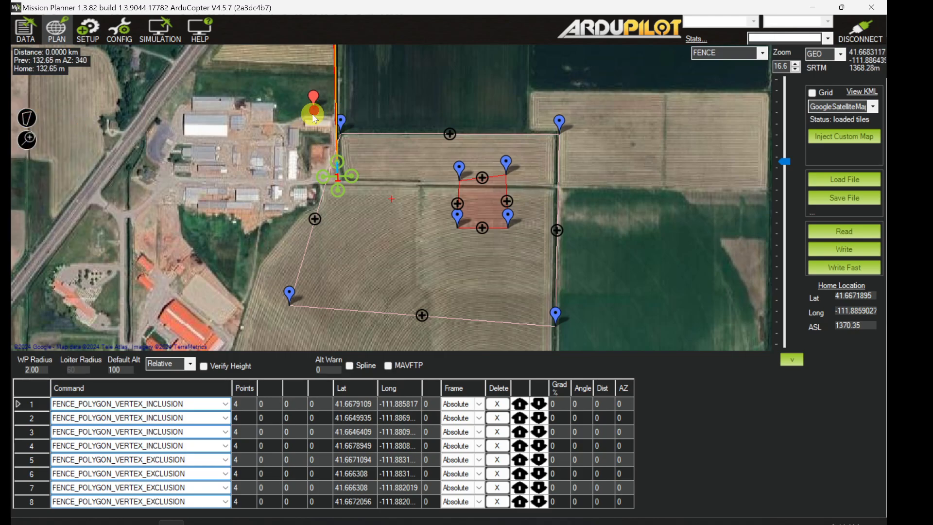
click(240, 331)
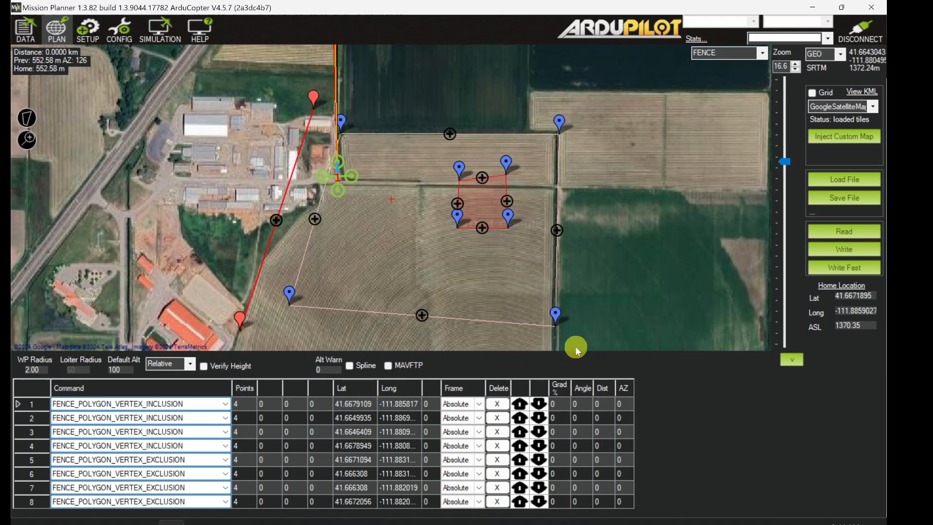
click(575, 346)
click(590, 101)
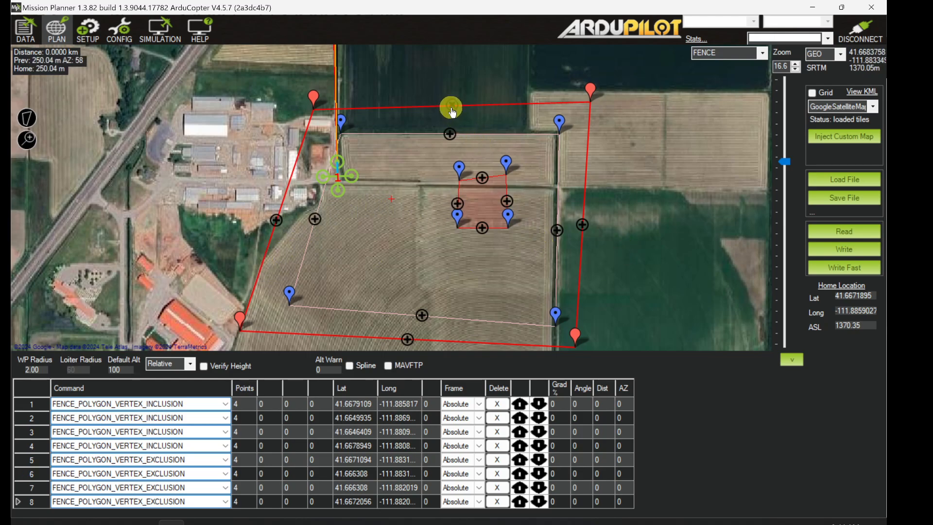
Step: Add a vertex pulled outward from the new polygon's north edge and another midway along its east edge
drag(451, 105, 452, 84)
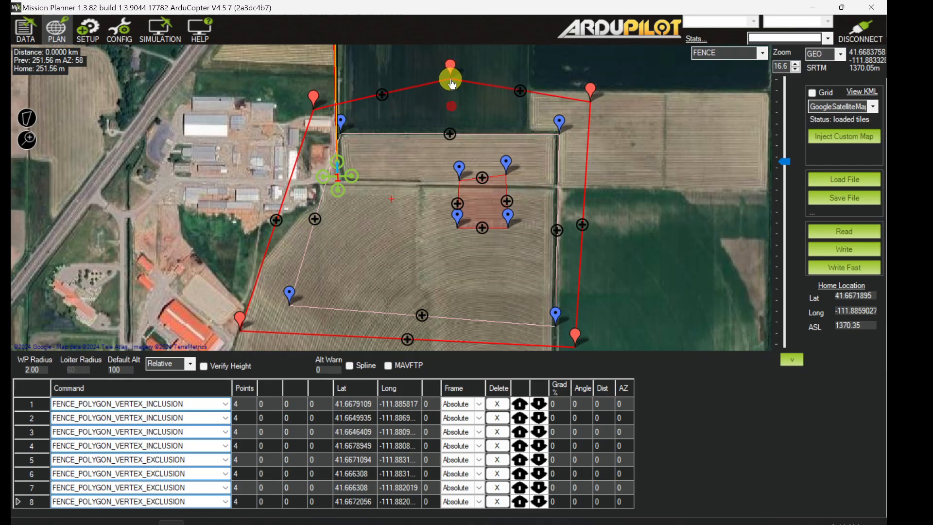
drag(586, 226, 604, 201)
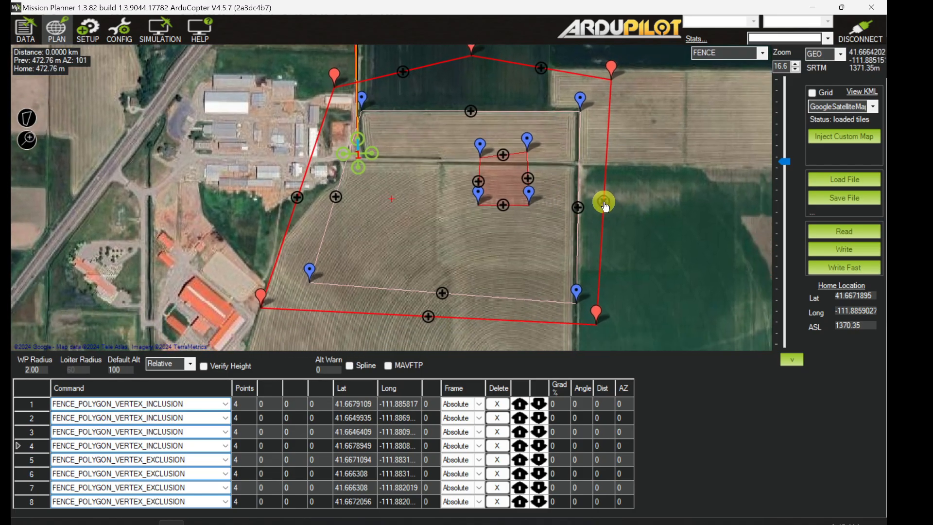
click(603, 201)
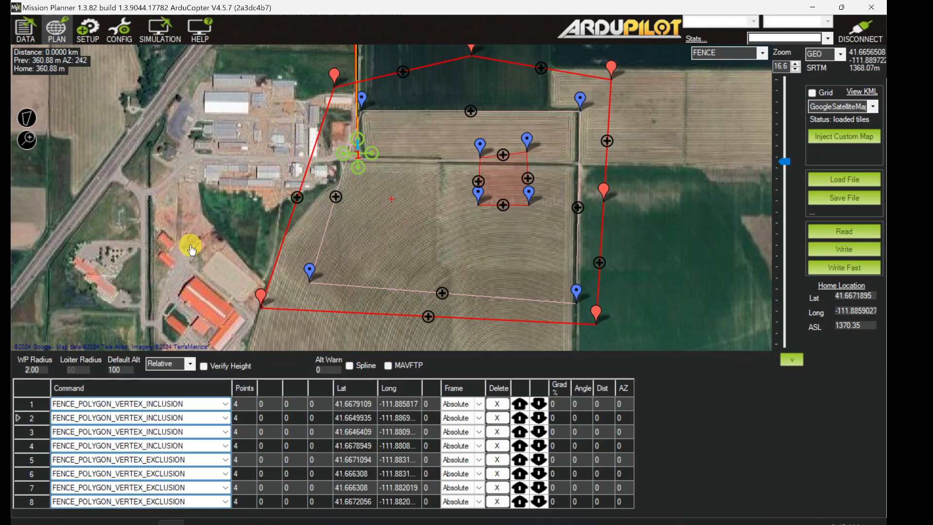
Step: Convert the drawn polygon into an inclusion fence
click(26, 123)
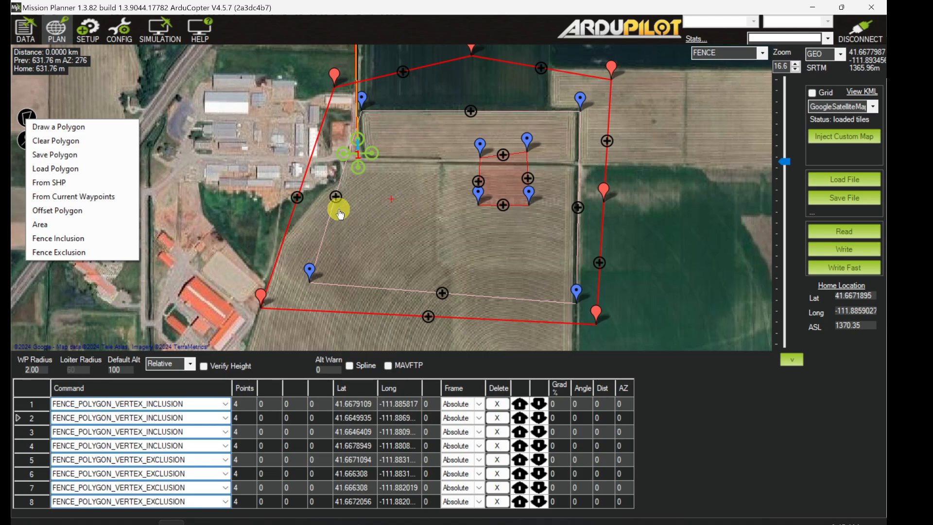
click(103, 240)
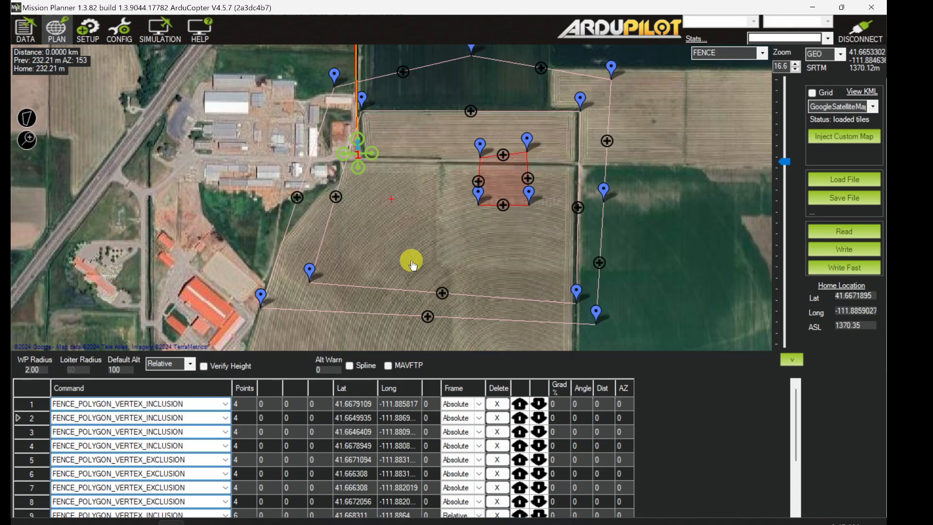
Step: Draw a narrow four-point polygon just south of the existing exclusion fence and convert it into an exclusion fence
click(34, 125)
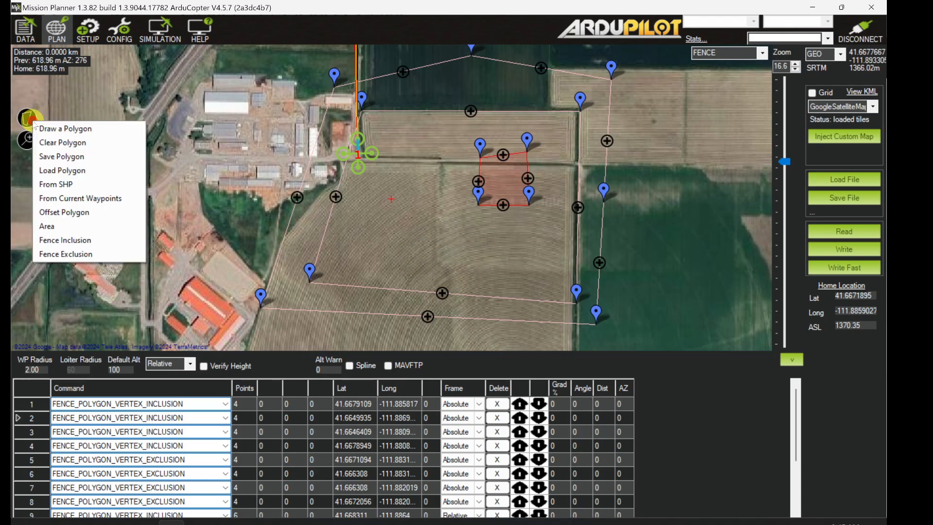
click(99, 130)
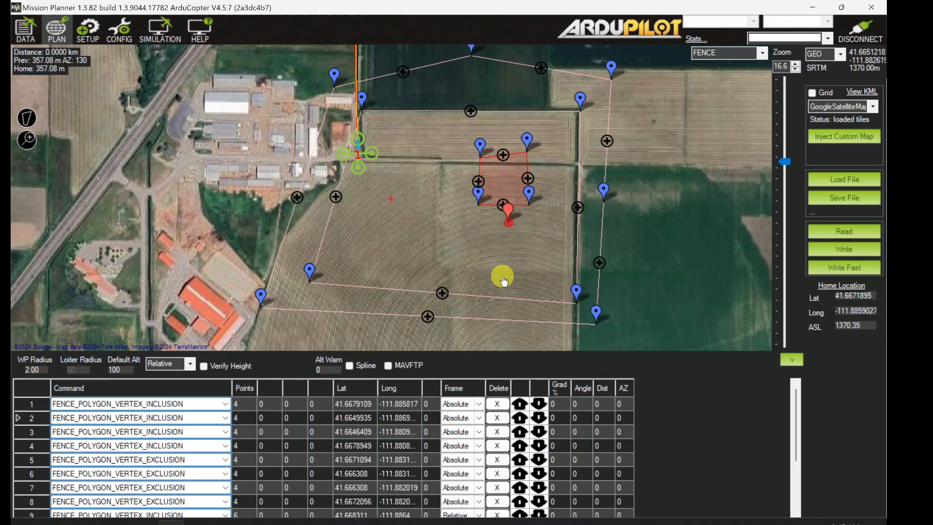
click(526, 280)
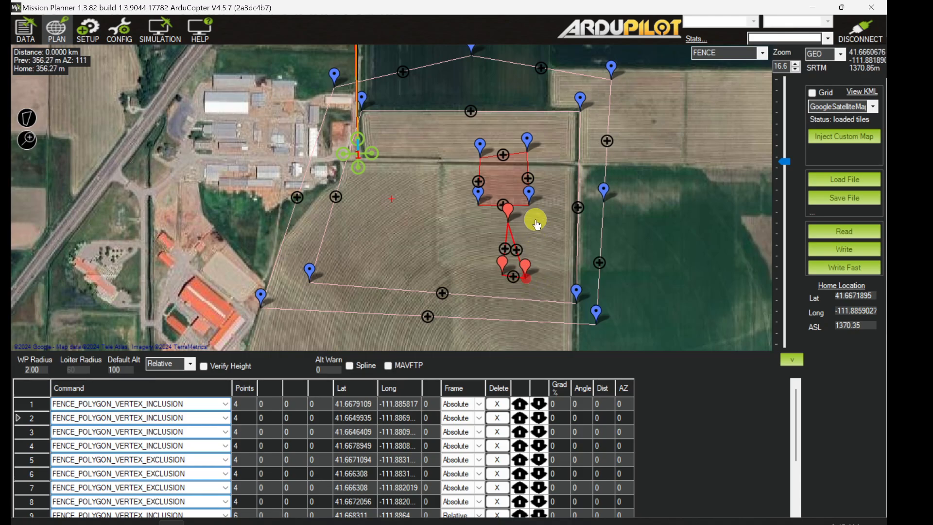
click(532, 219)
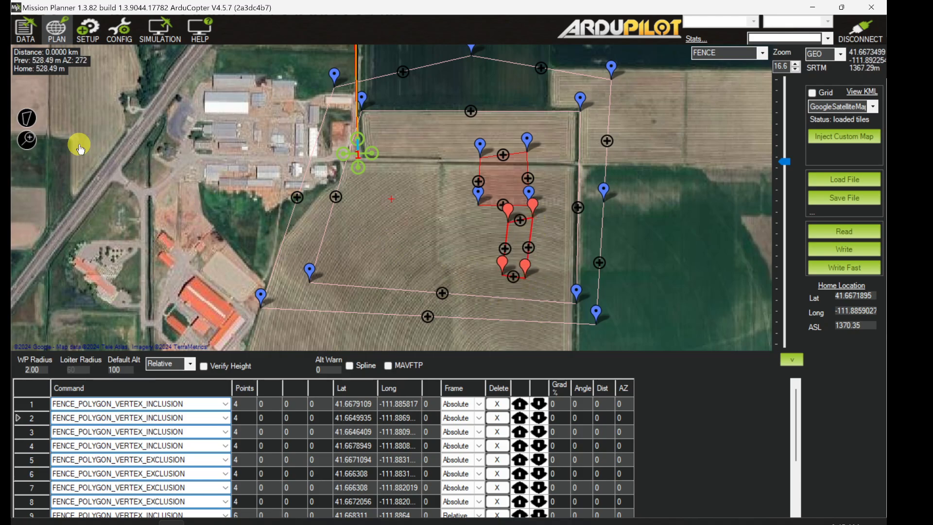
click(28, 120)
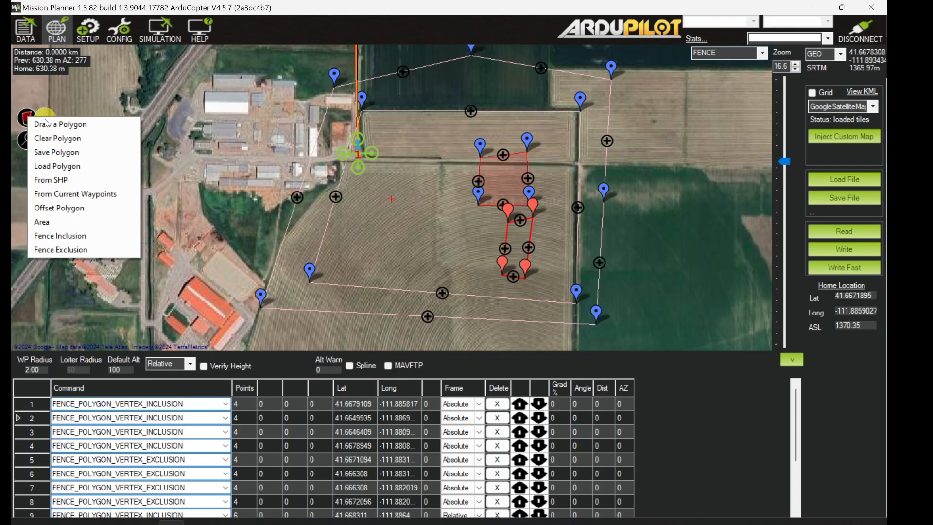
click(81, 250)
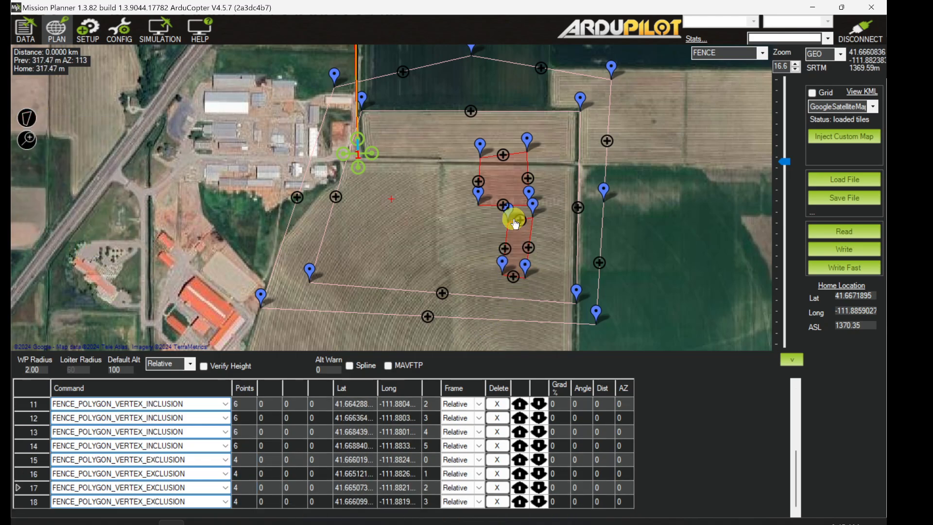
Step: Examine the inclusion and exclusion vertex rows in an enlarged fence point list and compare them with the polygons on the map
drag(385, 355, 380, 249)
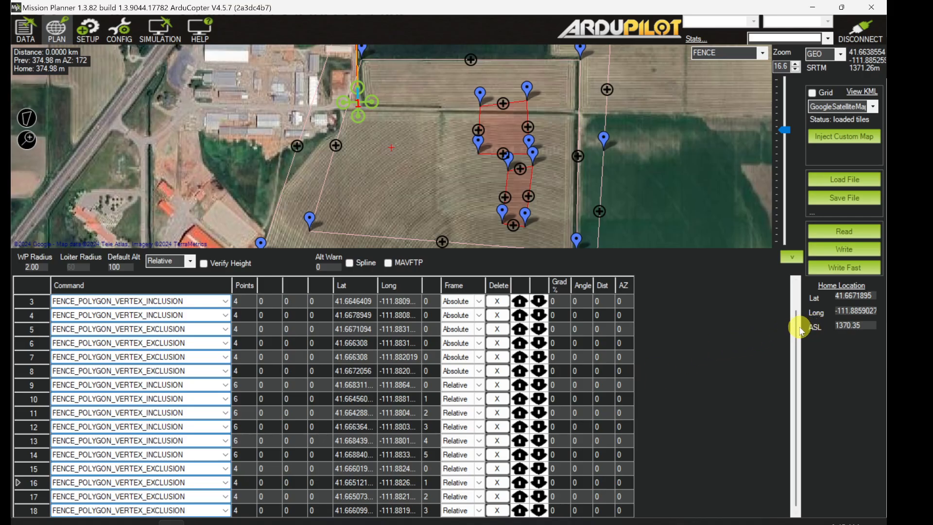
drag(797, 330, 793, 270)
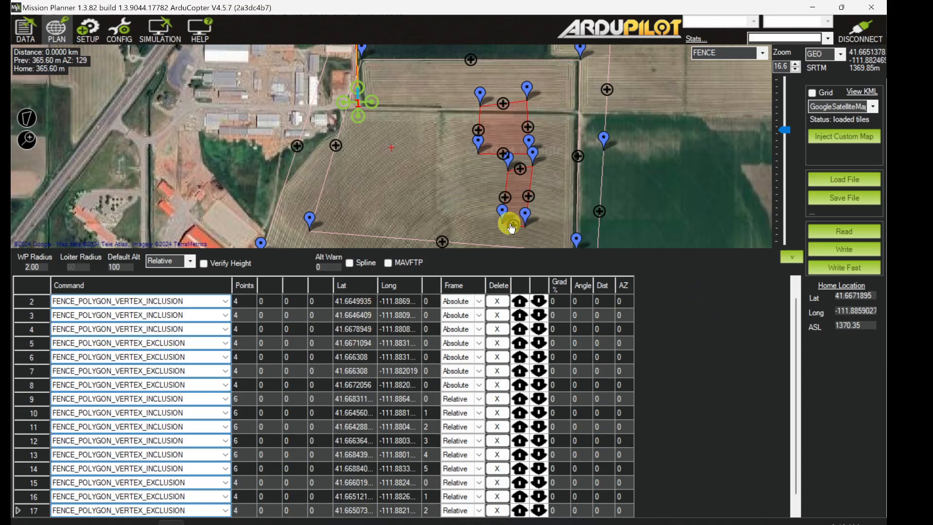
click(797, 324)
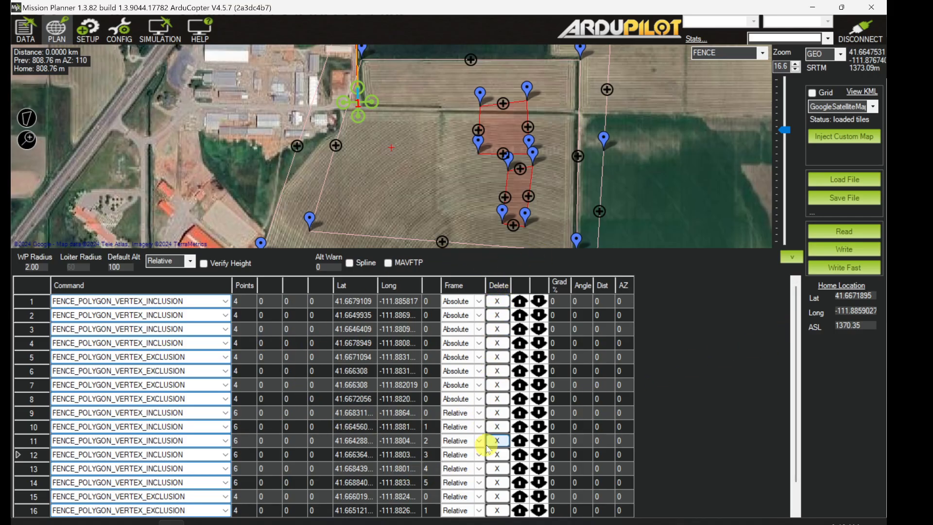
right_click(647, 158)
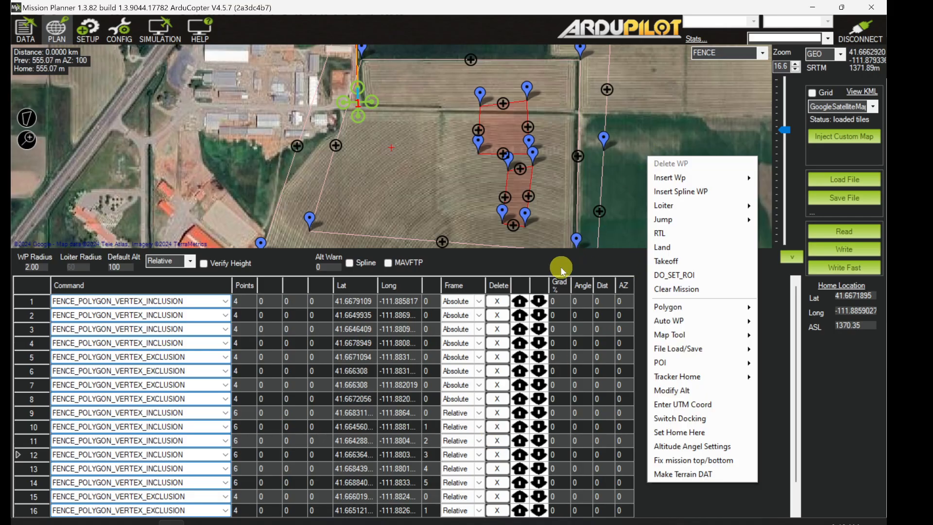
click(531, 252)
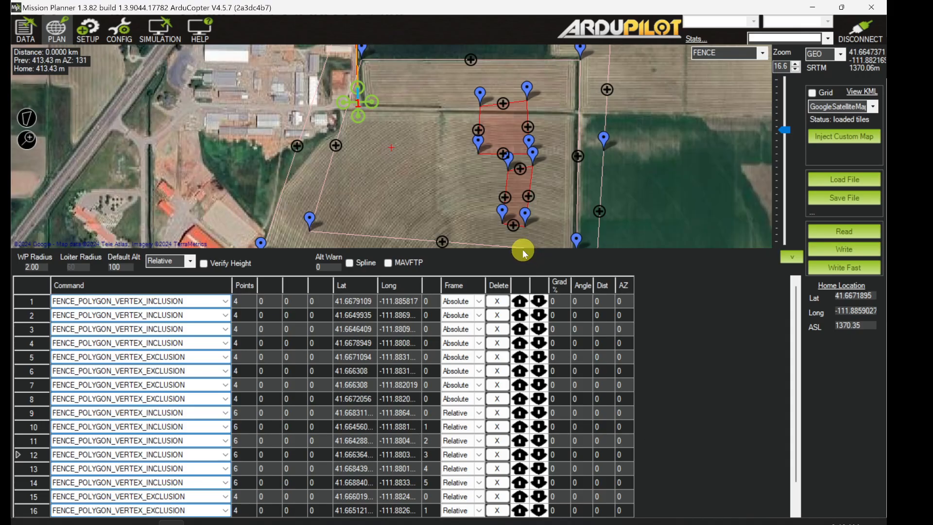
drag(508, 248, 496, 346)
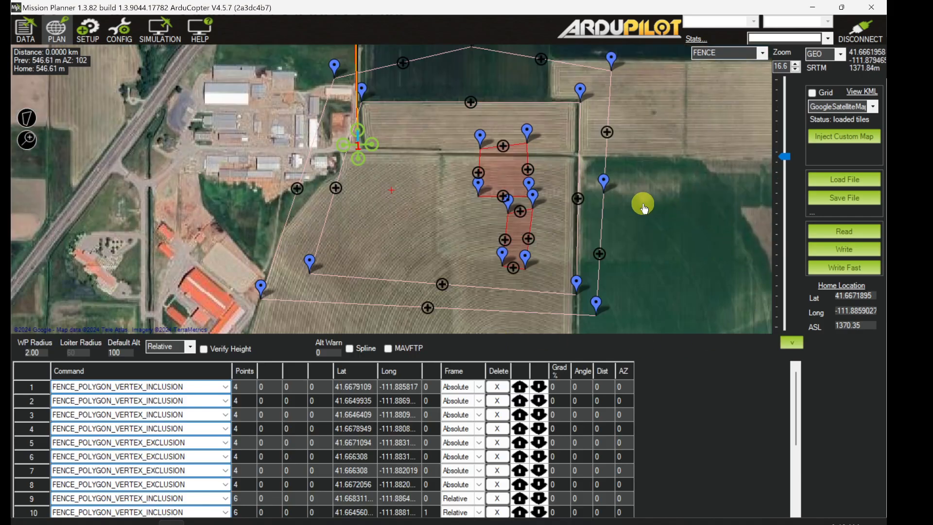
Step: Clear all fence polygons from the flight plan and read the stored fences back from the copter
right_click(643, 205)
click(677, 323)
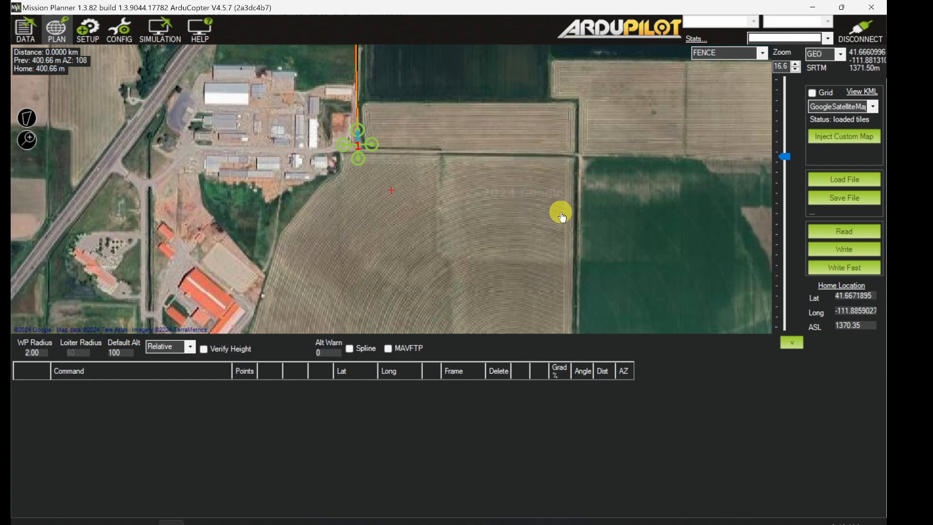
click(842, 236)
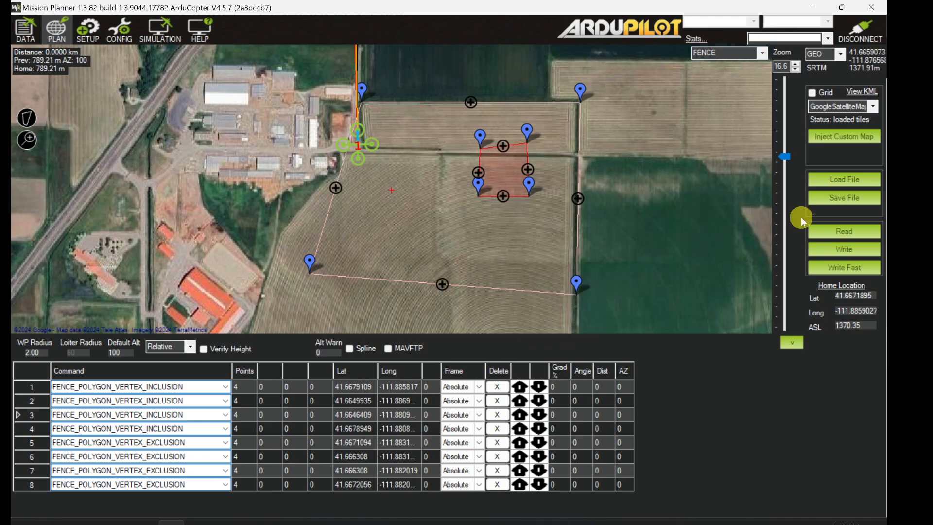
Step: Write the fence points to the copter and read them back, accepting that the existing points are cleared
click(842, 250)
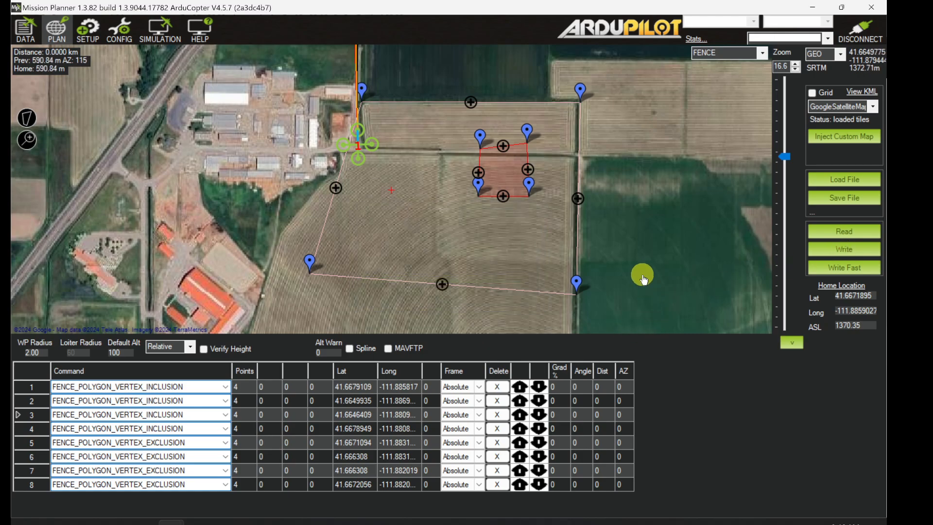
click(844, 233)
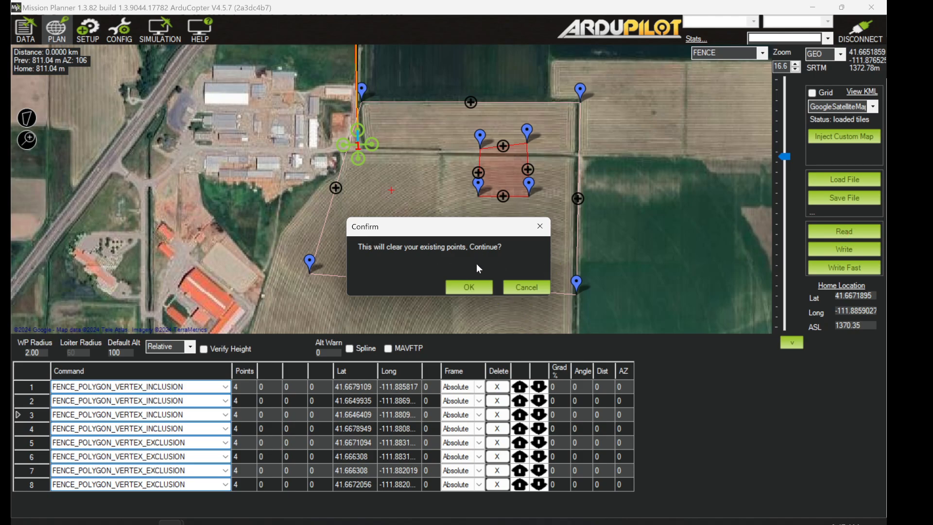
click(468, 286)
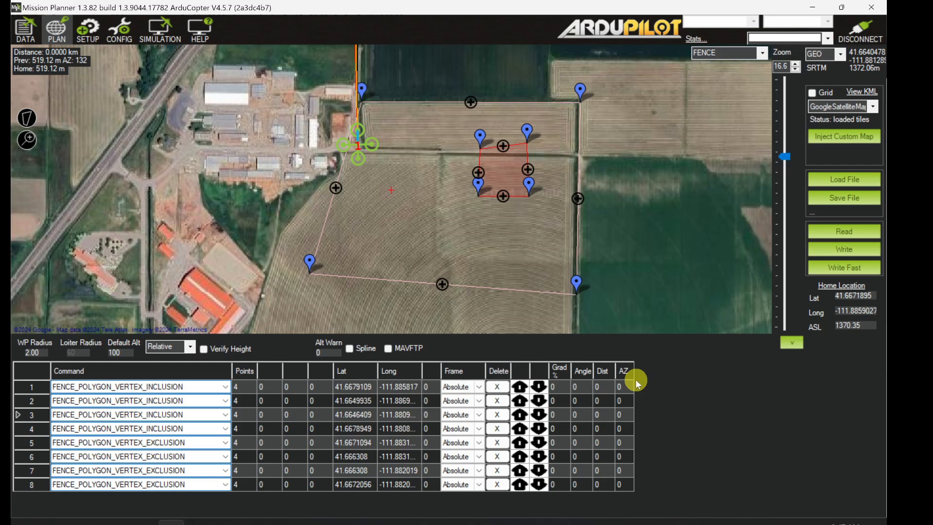
Step: Save the fence points to a mission file named geofence and load that file back into the flight plan
click(835, 198)
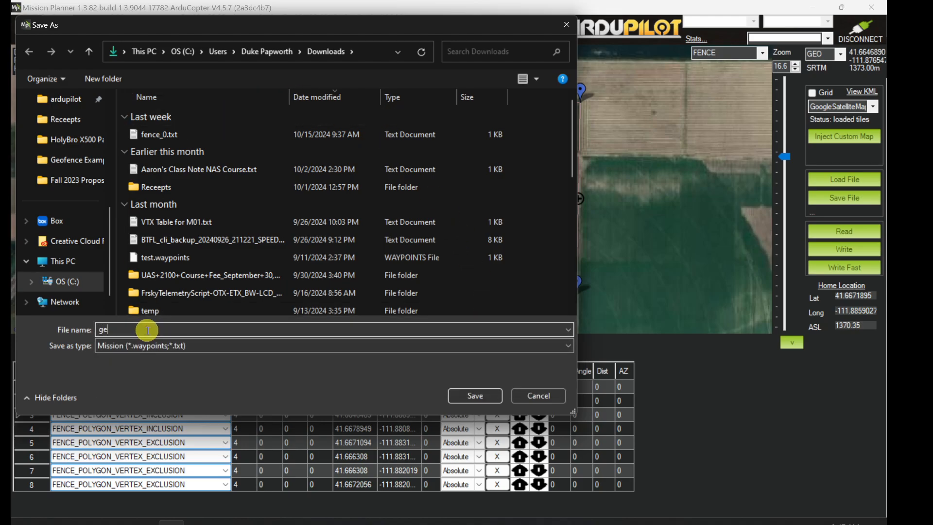
click(472, 396)
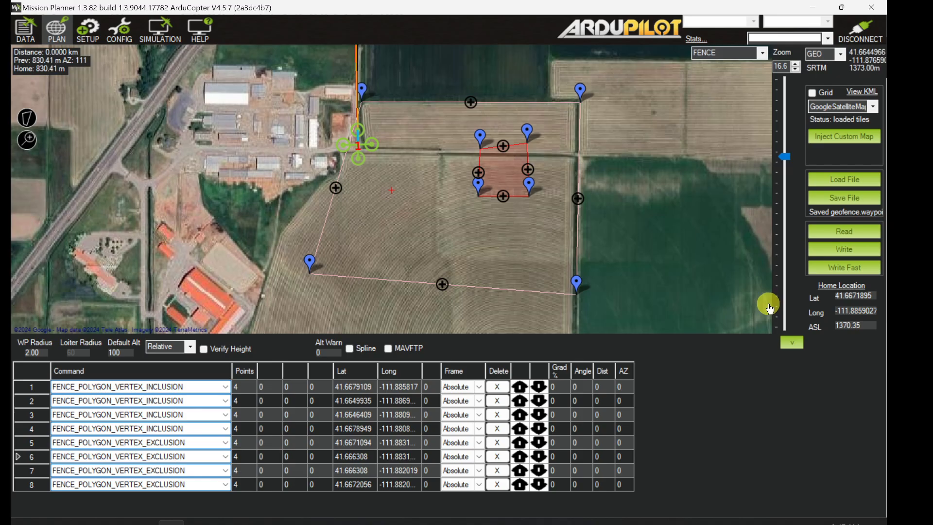
click(844, 180)
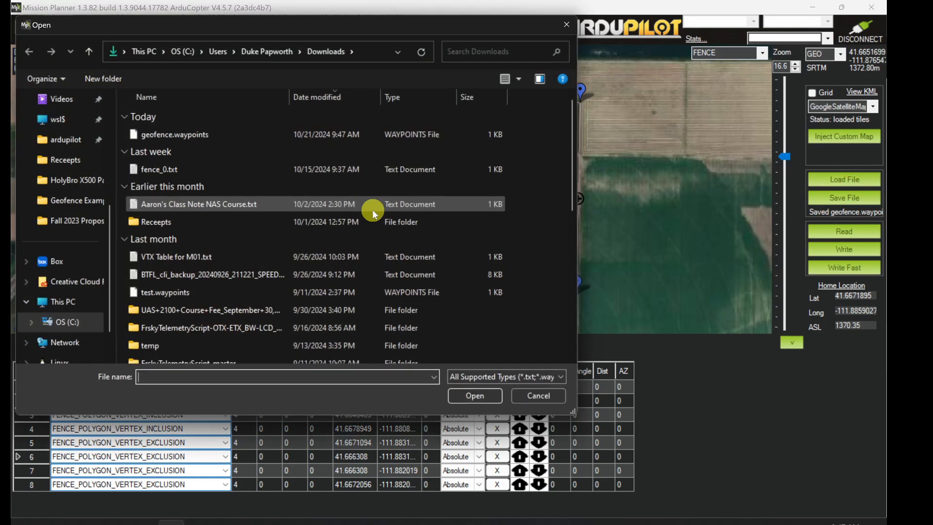
double_click(202, 136)
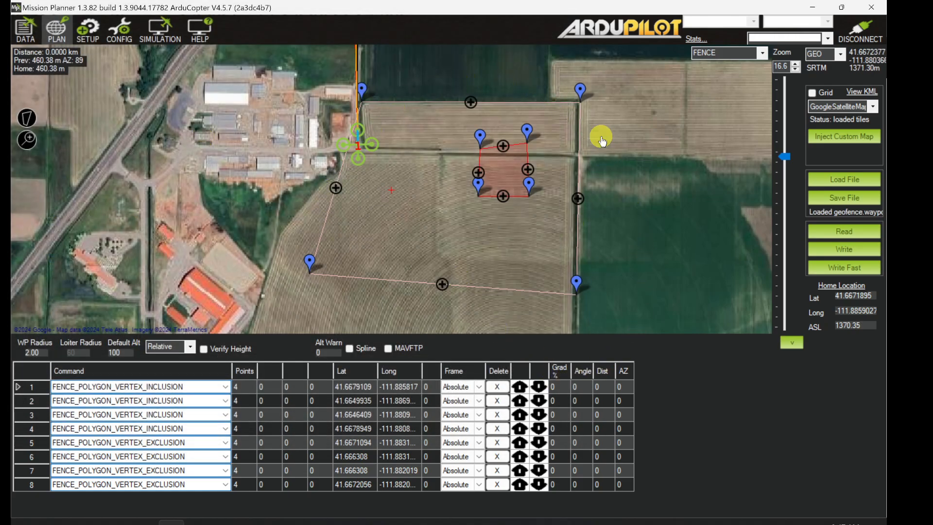
Step: Write the loaded geofence file's points to the copter and read them back for verification
click(828, 249)
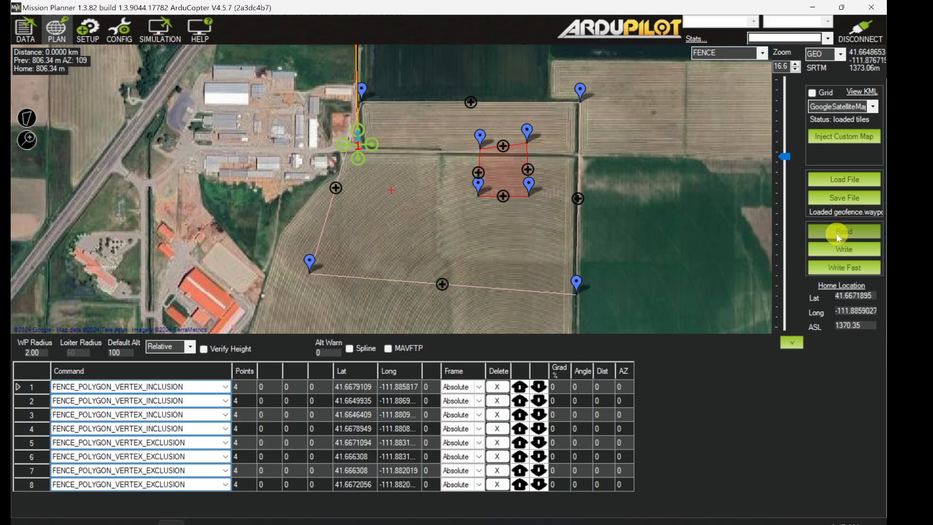
click(836, 233)
click(478, 288)
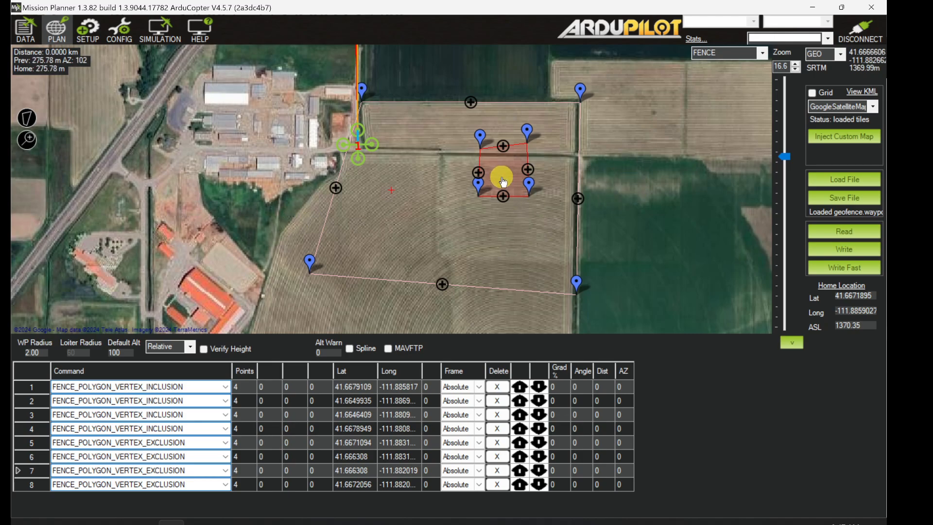
Step: Reselect FENCE as the plan type and acknowledge the polygon drawing notice
click(761, 53)
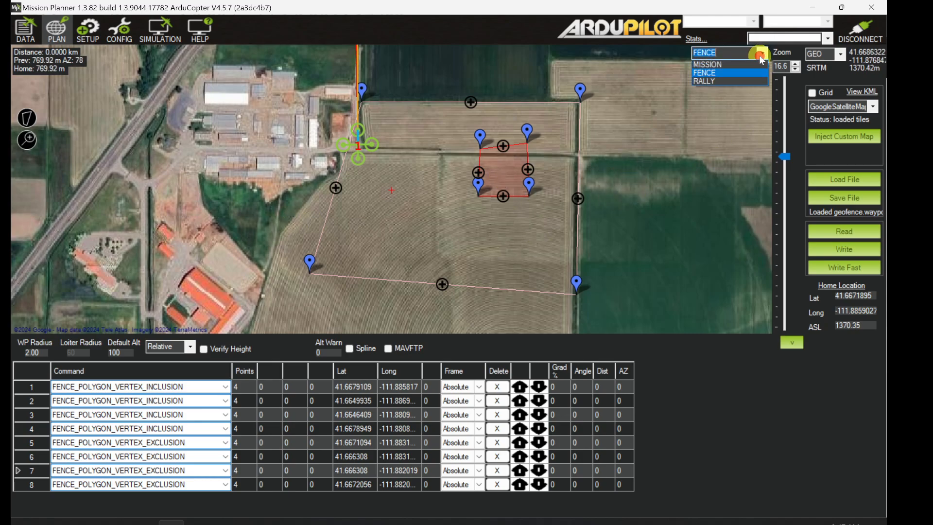
click(733, 74)
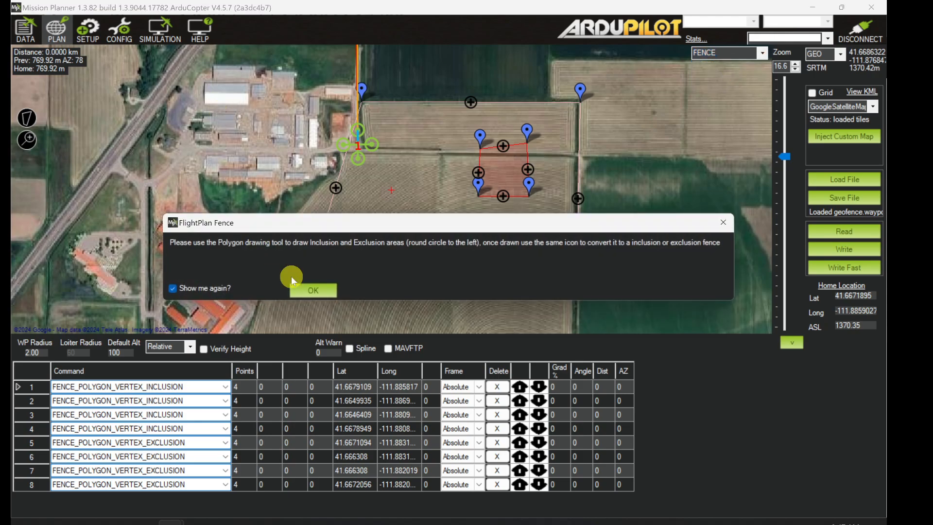
click(308, 291)
Step: Monitor the copter's flight messages and its position relative to the fences on a closer flight data map
click(20, 38)
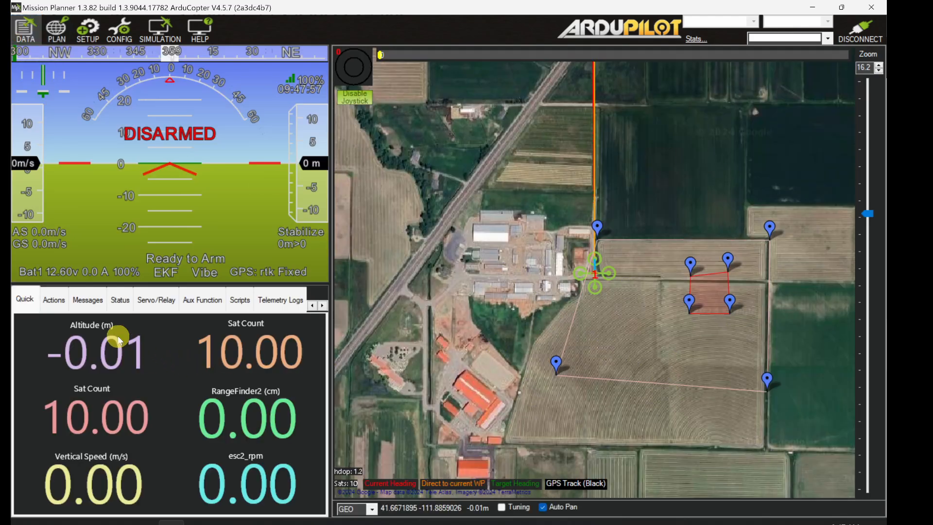
click(81, 302)
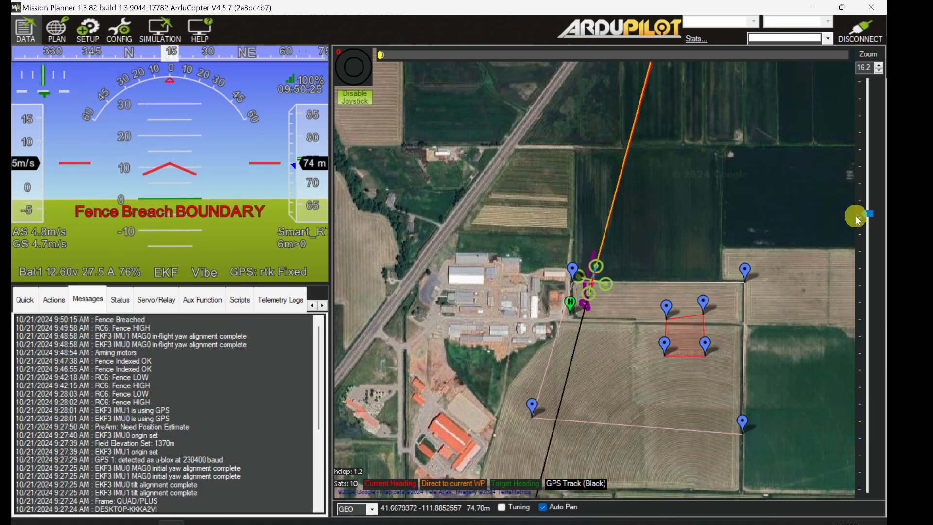
drag(870, 214, 873, 205)
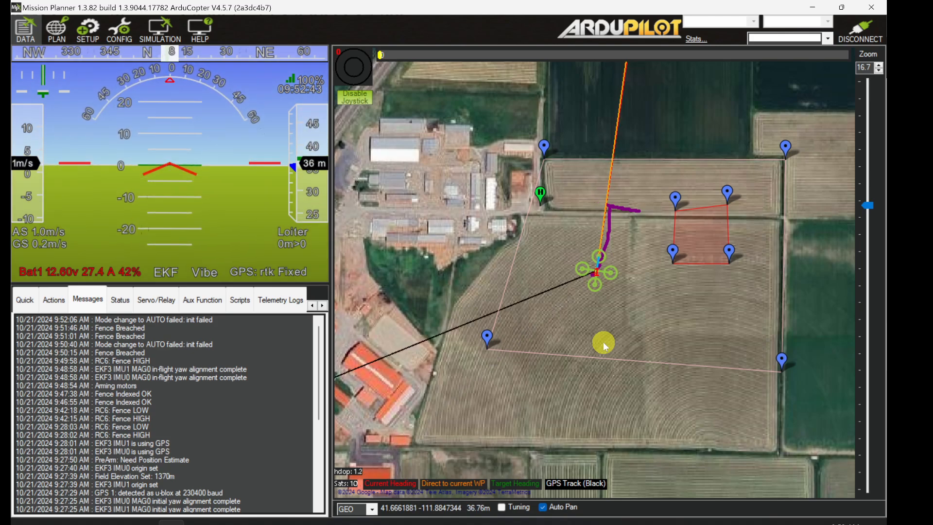
mouse_move(541, 204)
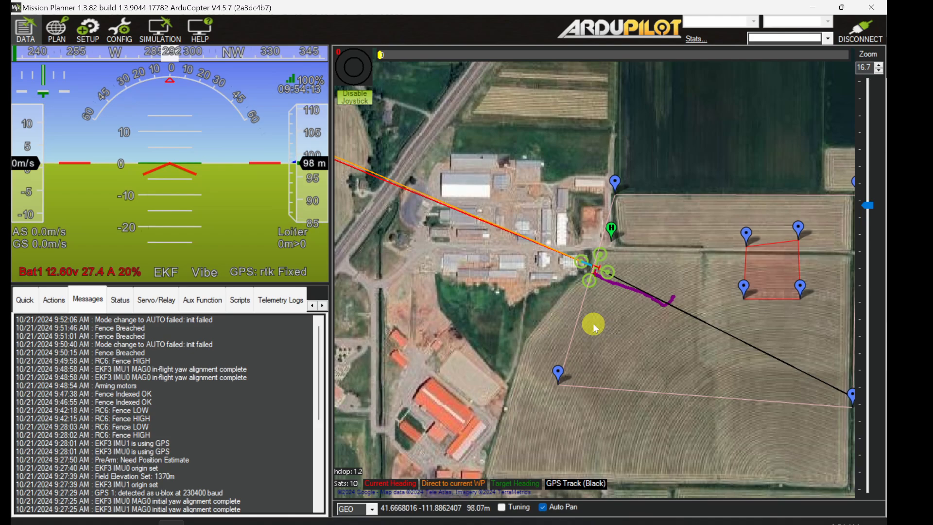
Step: Review the cylindrical, inclusion and exclusion fence tasks in the browser's Geofences assignment and return to Mission Planner
key(alt+Tab)
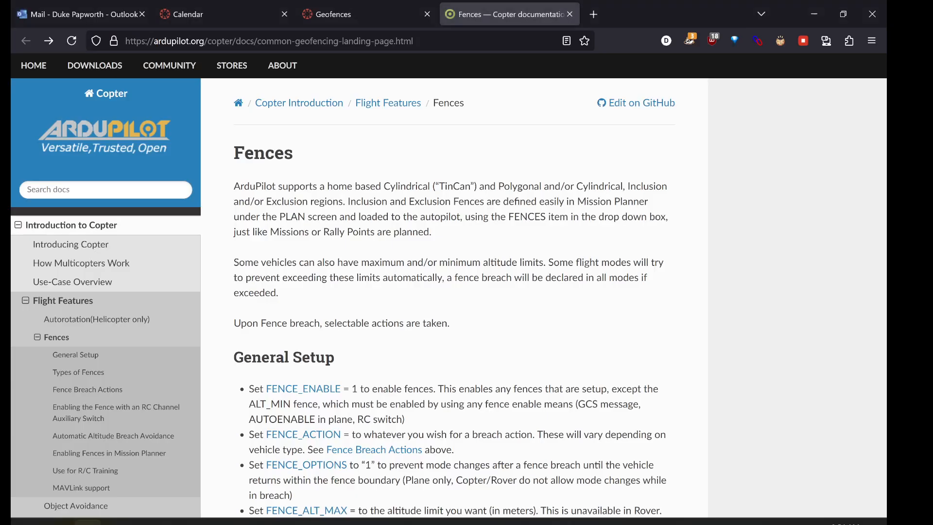
click(321, 10)
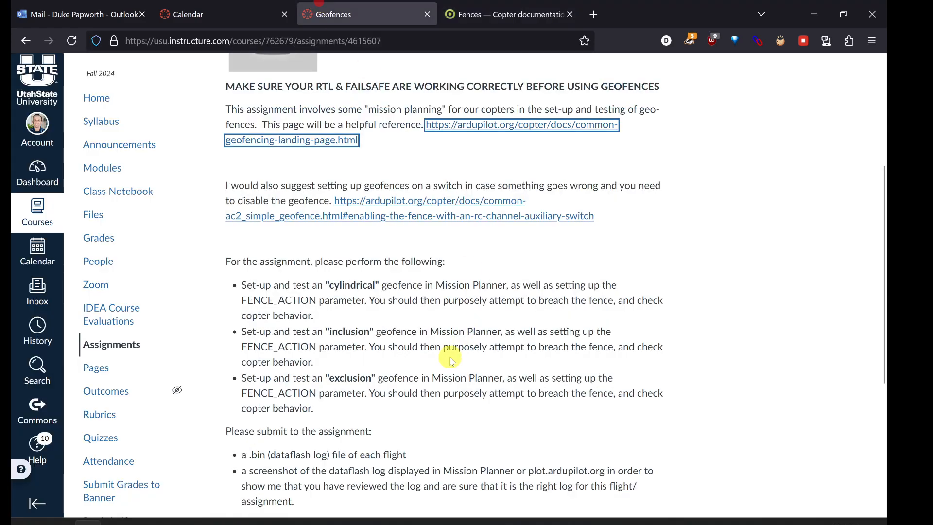
scroll(449, 358, down, 2)
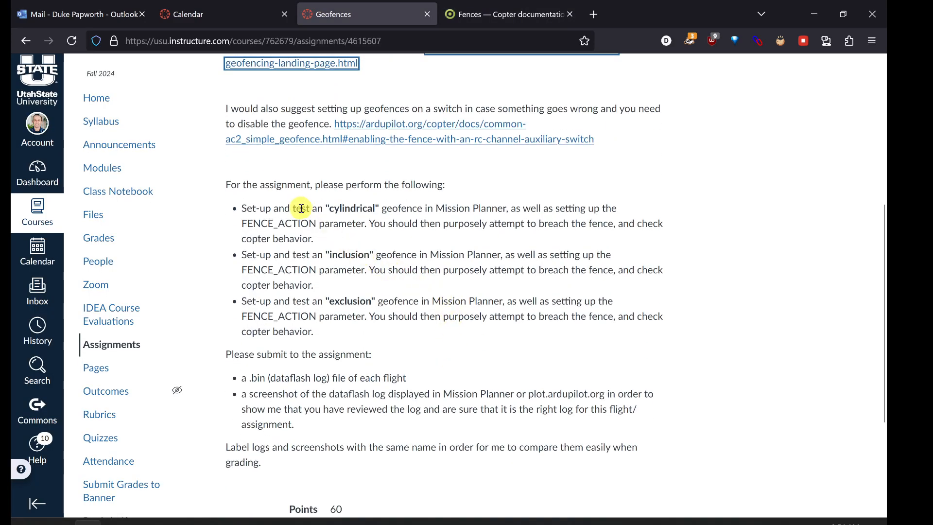
drag(277, 208, 418, 214)
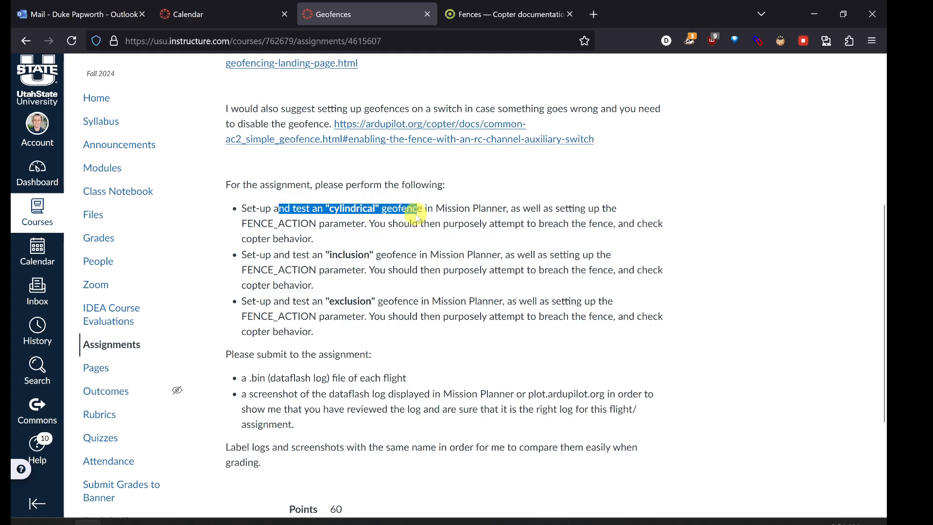
drag(300, 254, 384, 270)
drag(302, 303, 420, 316)
click(387, 329)
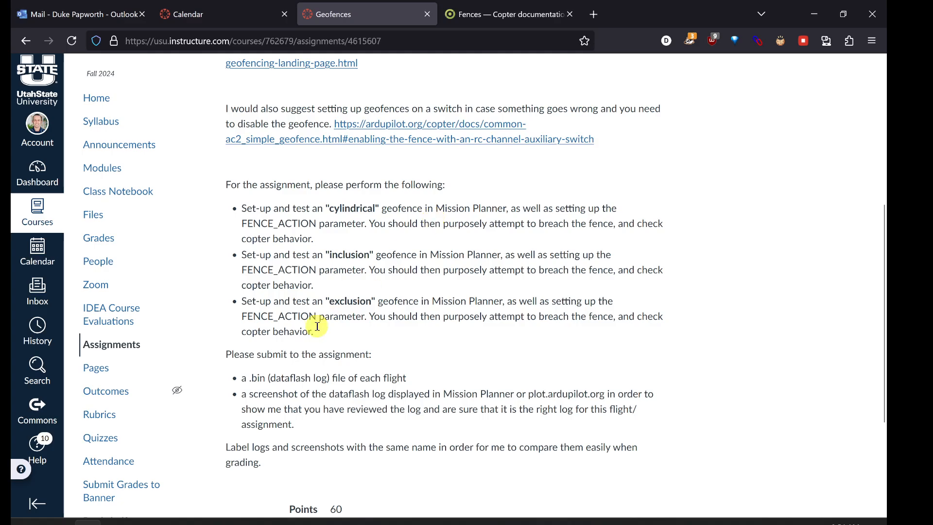
click(173, 524)
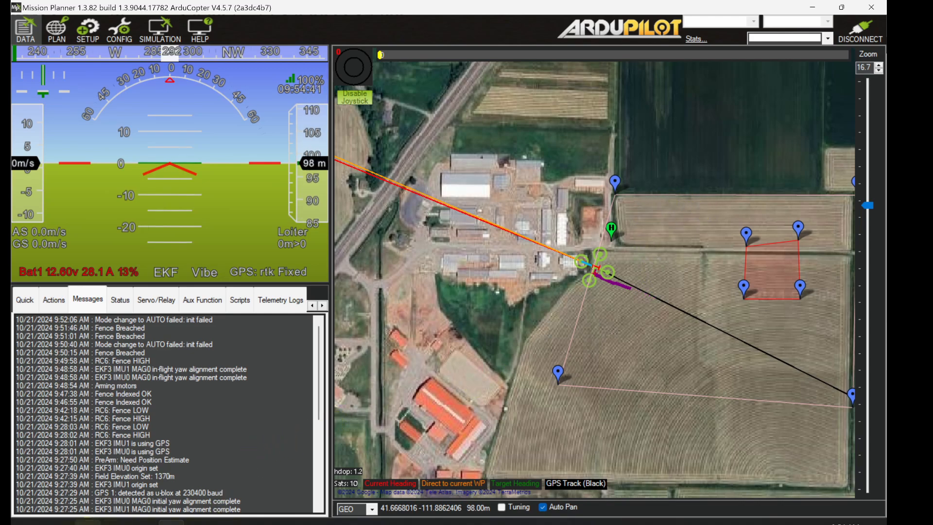
Step: Switch to the browser's Geofences assignment and review the fence tasks and the submission requirements for dataflash logs and screenshots
click(88, 523)
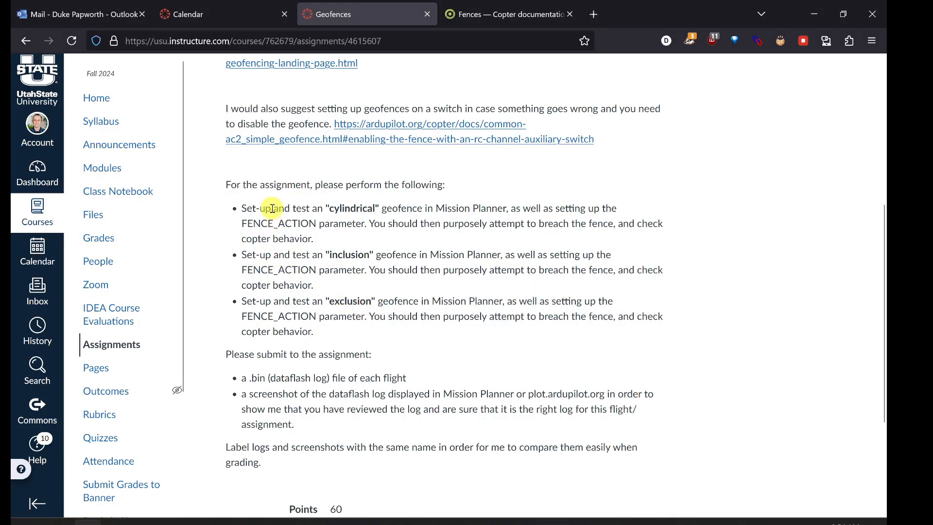
drag(272, 208, 439, 350)
click(452, 299)
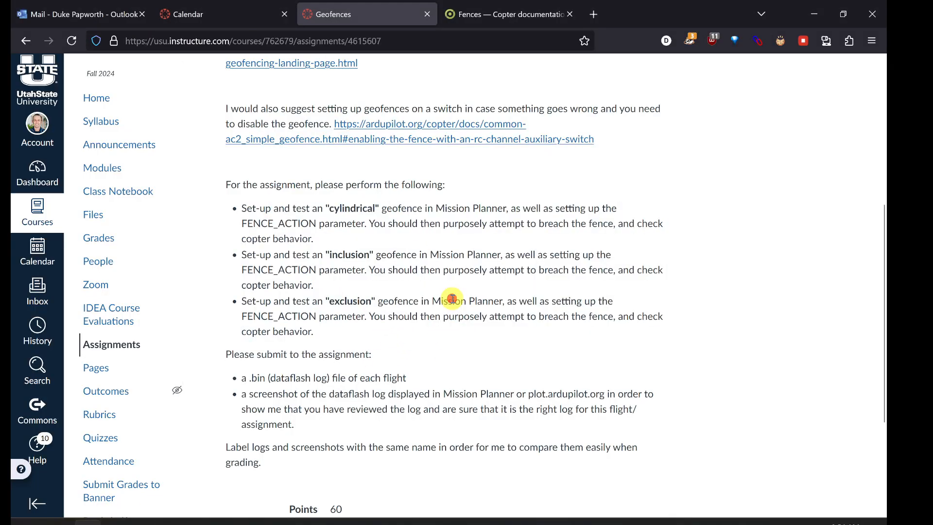
scroll(452, 299, down, 2)
drag(262, 304, 379, 304)
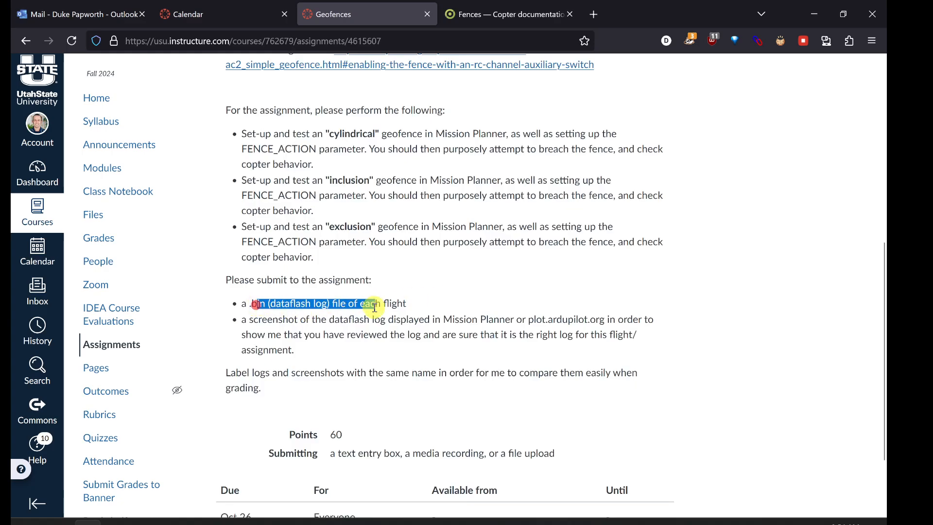
drag(251, 319, 549, 336)
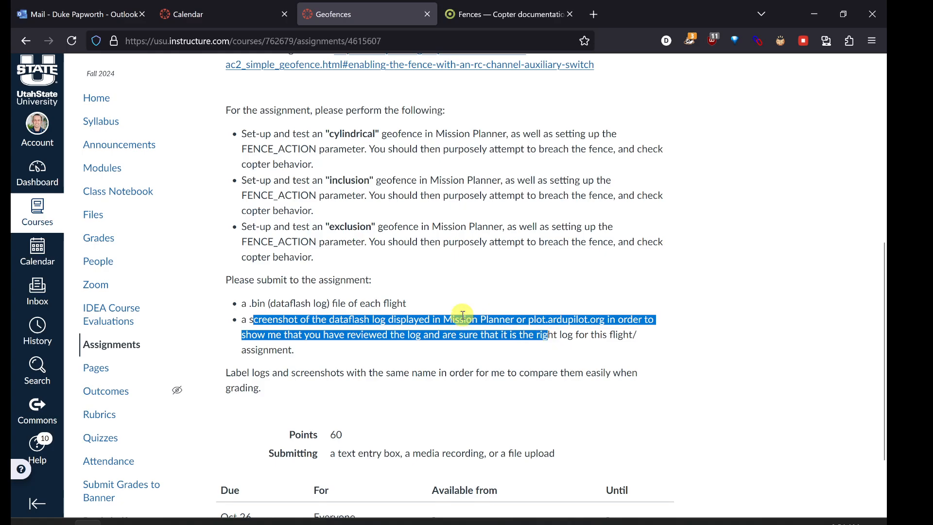
Step: Review the assignment's instruction about checking RTL and failsafe before using geofences
scroll(454, 291, up, 8)
scroll(455, 290, down, 2)
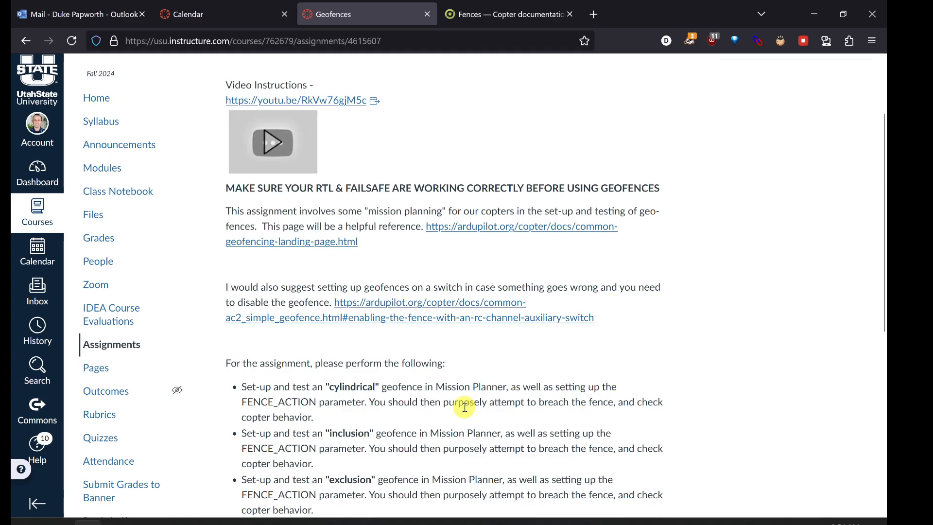
drag(315, 189, 511, 195)
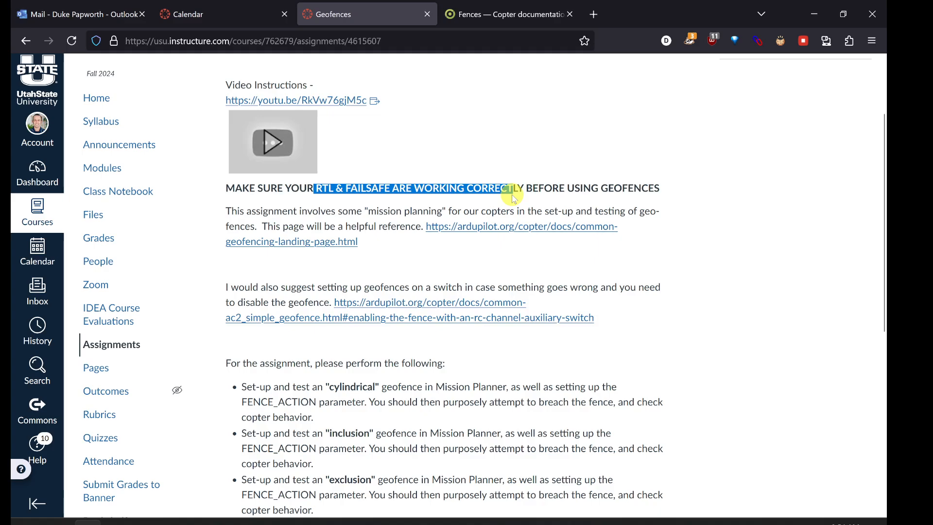
click(531, 196)
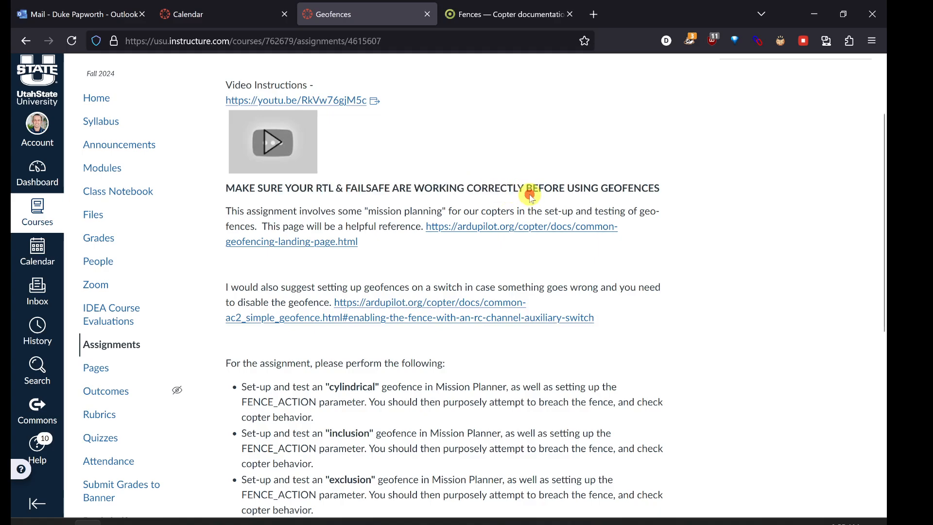